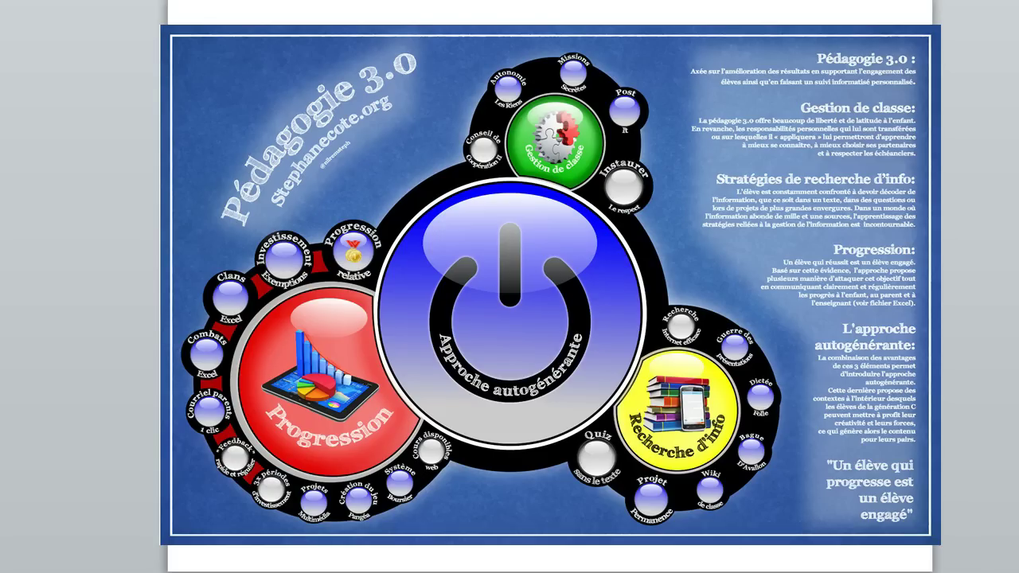
# Step: Advance the slideshow past the conference photo slide to the Excel 2010 slide
pyautogui.press('Right')
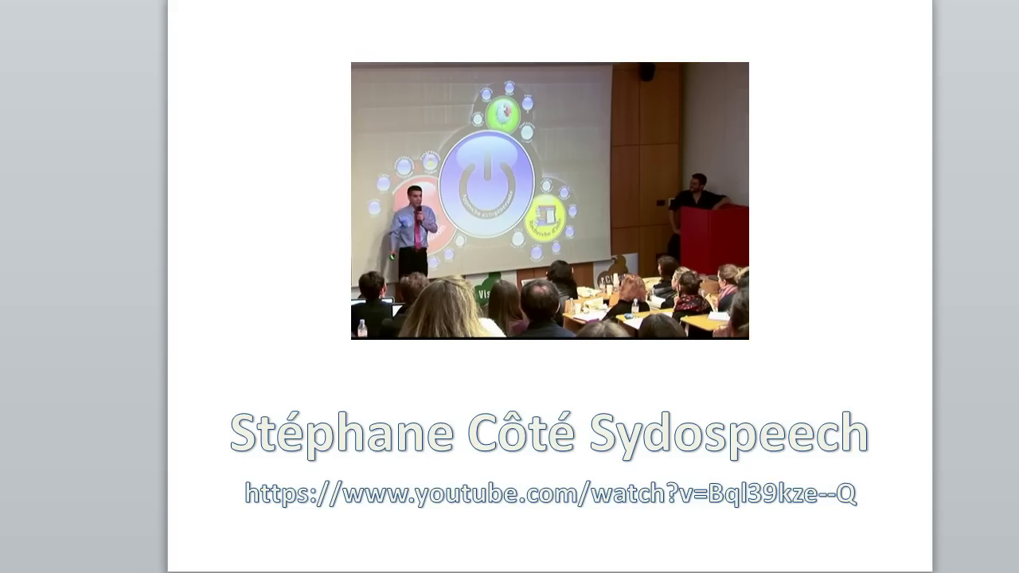
pyautogui.press('Right')
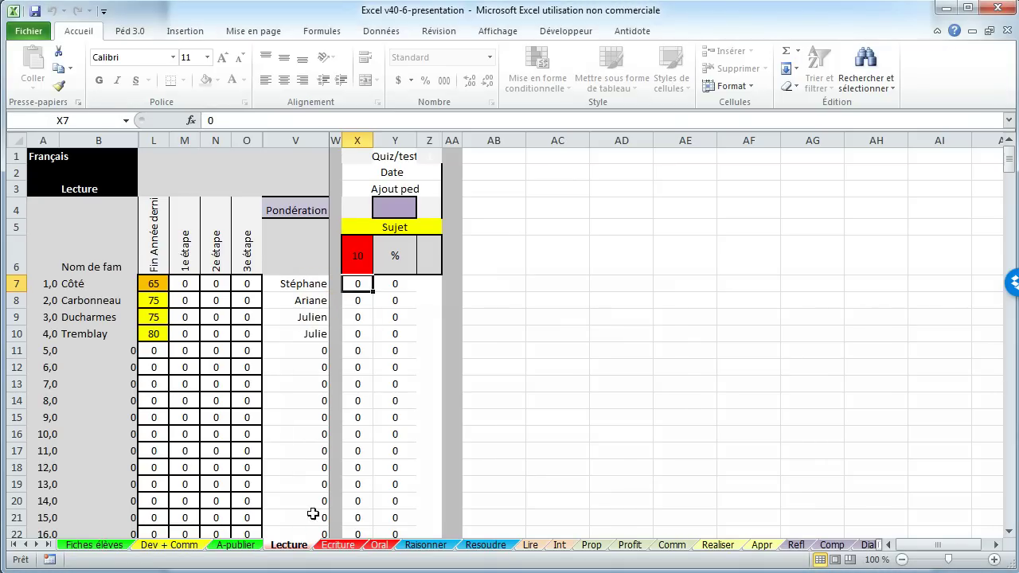
# Step: Browse the Ecriture and Oral sheets, return to Lecture, then go to the Fiches élèves sheet
pyautogui.click(344, 548)
pyautogui.click(381, 545)
pyautogui.hotkey('ctrl', 'pageup')
pyautogui.hotkey('ctrl', 'pageup')
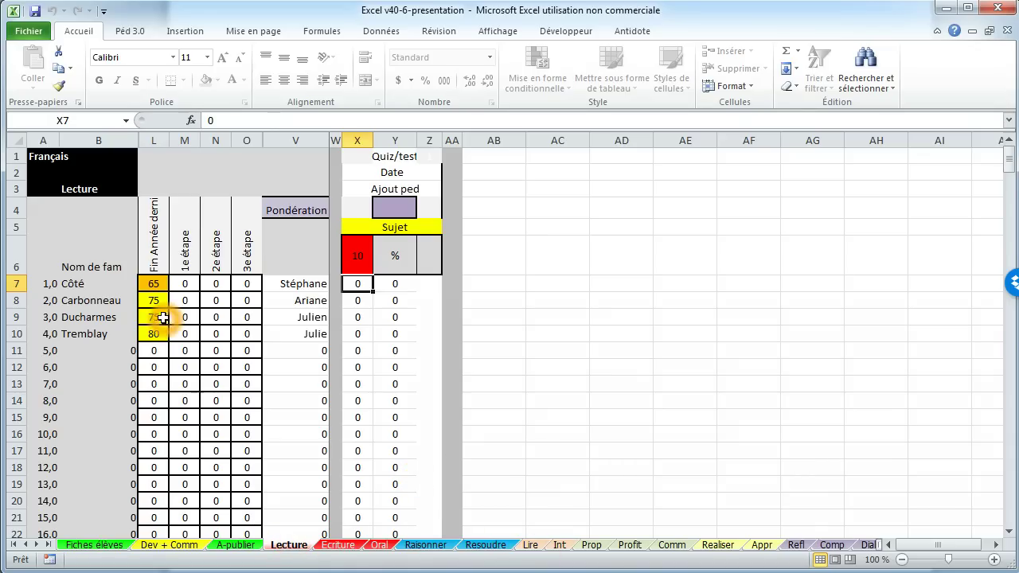
pyautogui.click(114, 548)
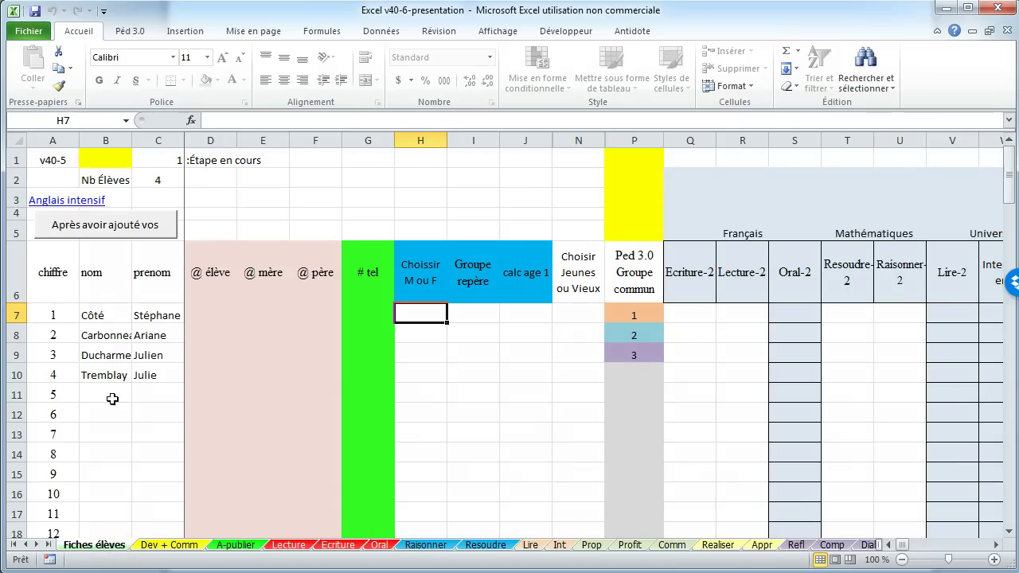
# Step: Enter the new fifth student's last and first name in B11 and C11
pyautogui.click(112, 391)
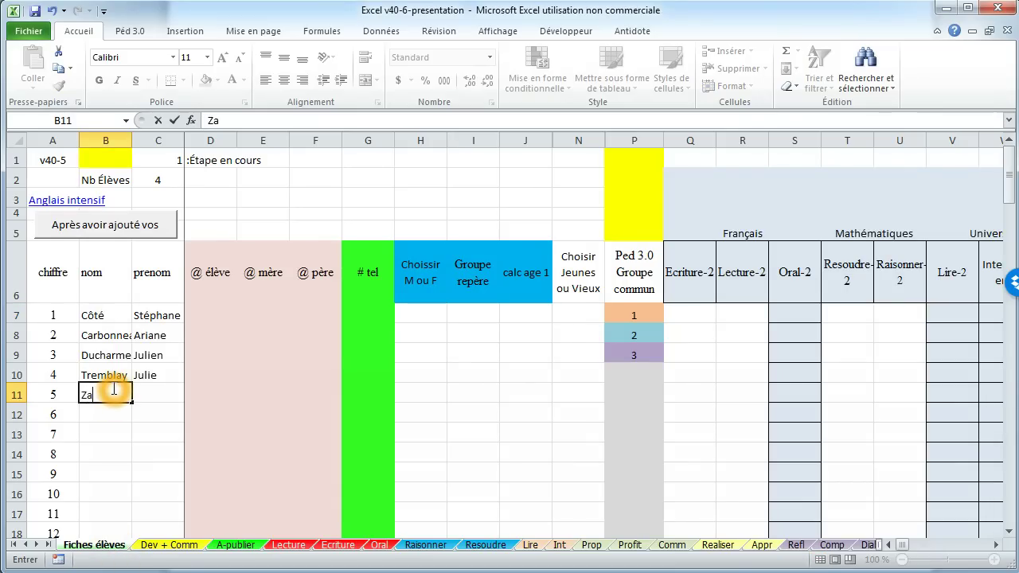
pyautogui.press('Tab')
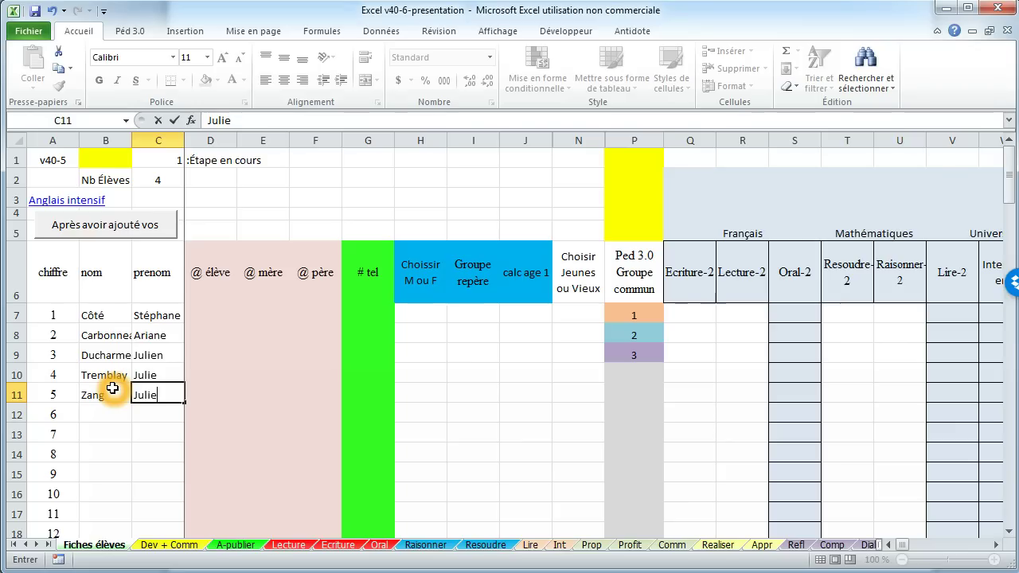
# Step: Record the five students' sexes as m, f, m, f, m in H7:H11
pyautogui.click(437, 310)
pyautogui.write('m')
pyautogui.press('Return')
pyautogui.write('f')
pyautogui.press('Return')
pyautogui.write('m')
pyautogui.press('Return')
pyautogui.write('f')
pyautogui.press('Return')
pyautogui.write('m')
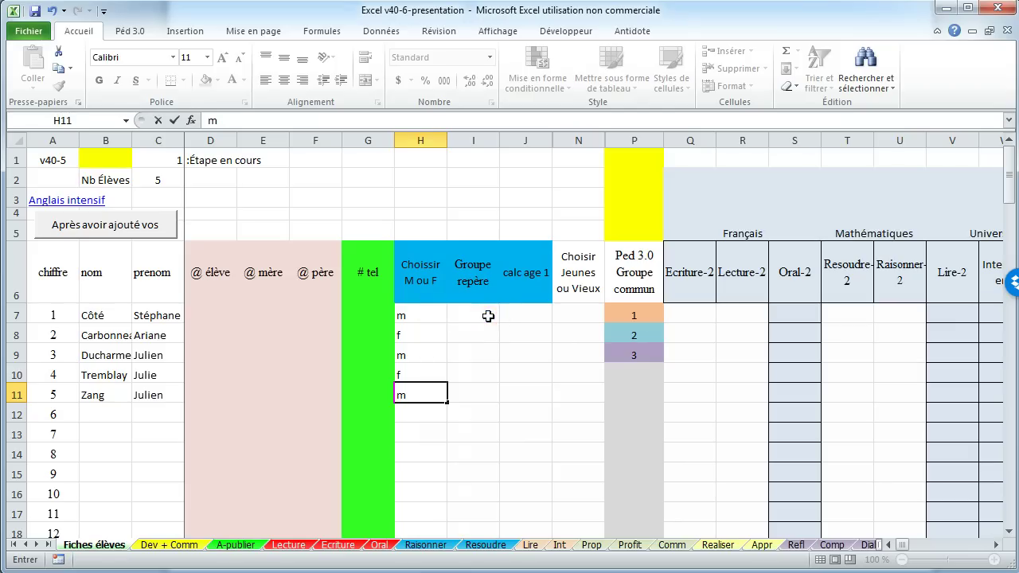
# Step: Set Groupe repère to 601 in I7 and fill it down to I11
pyautogui.click(487, 314)
pyautogui.write('601')
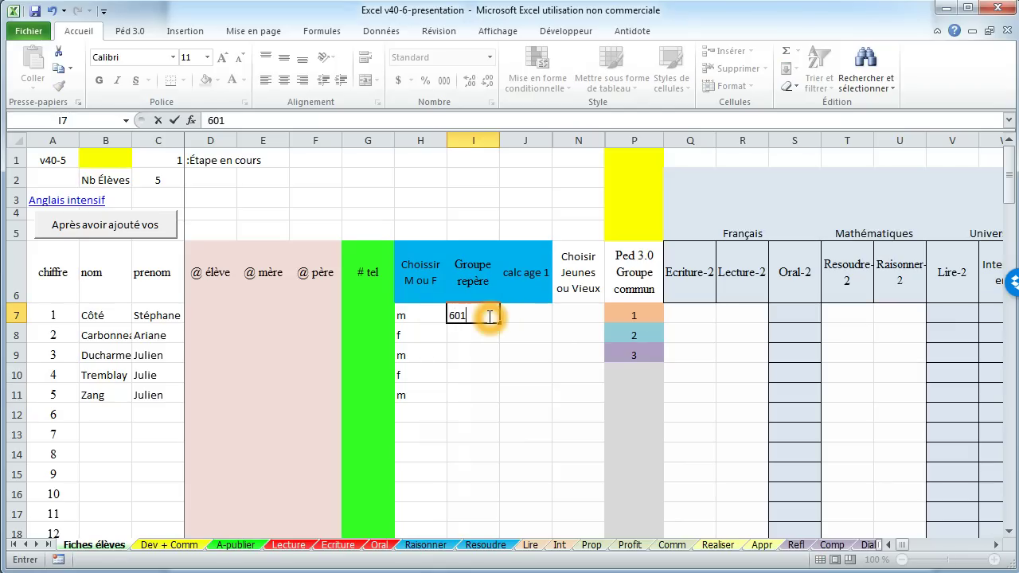
pyautogui.press('Return')
pyautogui.click(488, 315)
pyautogui.moveTo(499, 324); pyautogui.dragTo(495, 382)
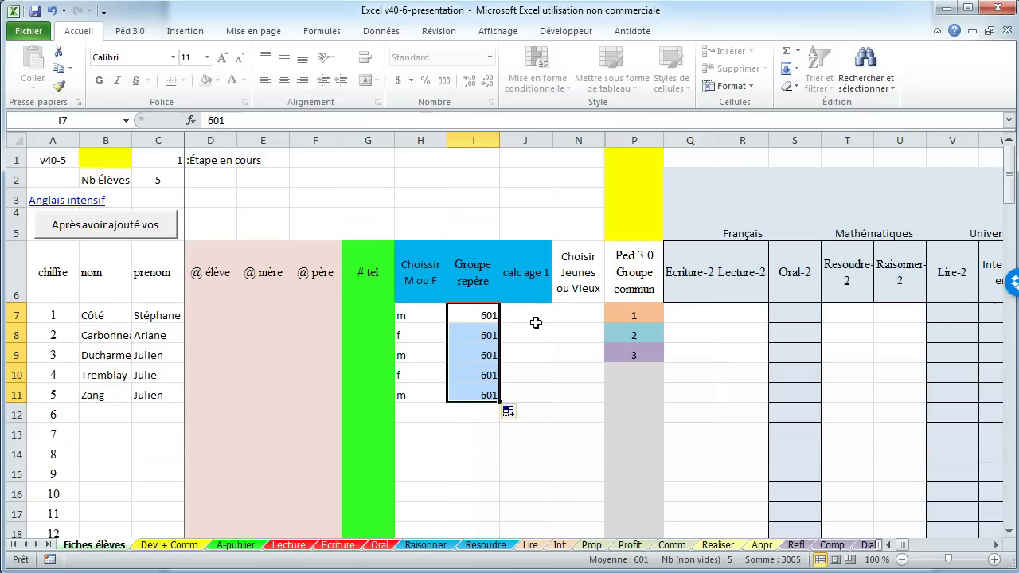
pyautogui.click(527, 313)
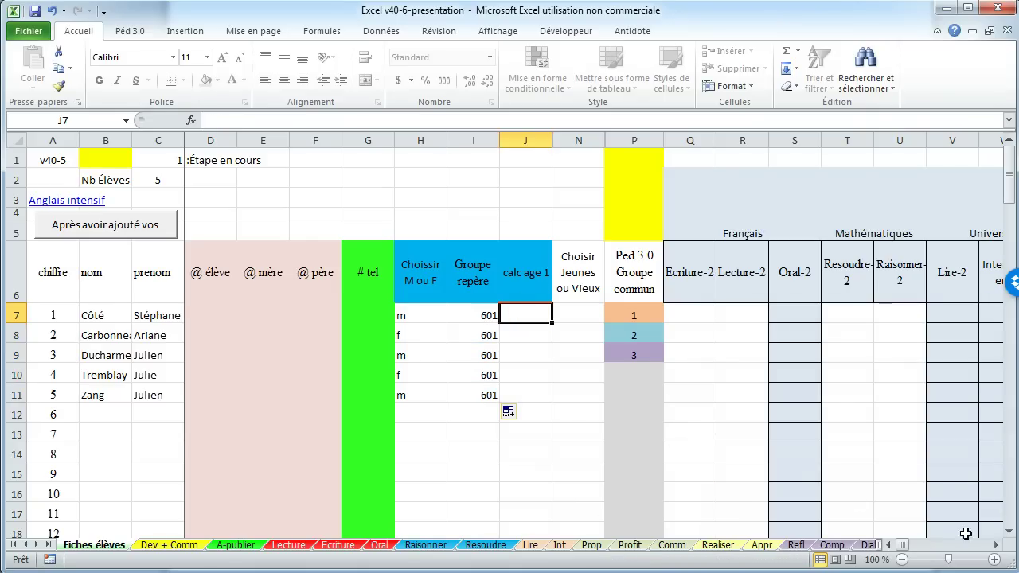
pyautogui.click(996, 546)
pyautogui.moveTo(996, 546); pyautogui.dragTo(996, 546)
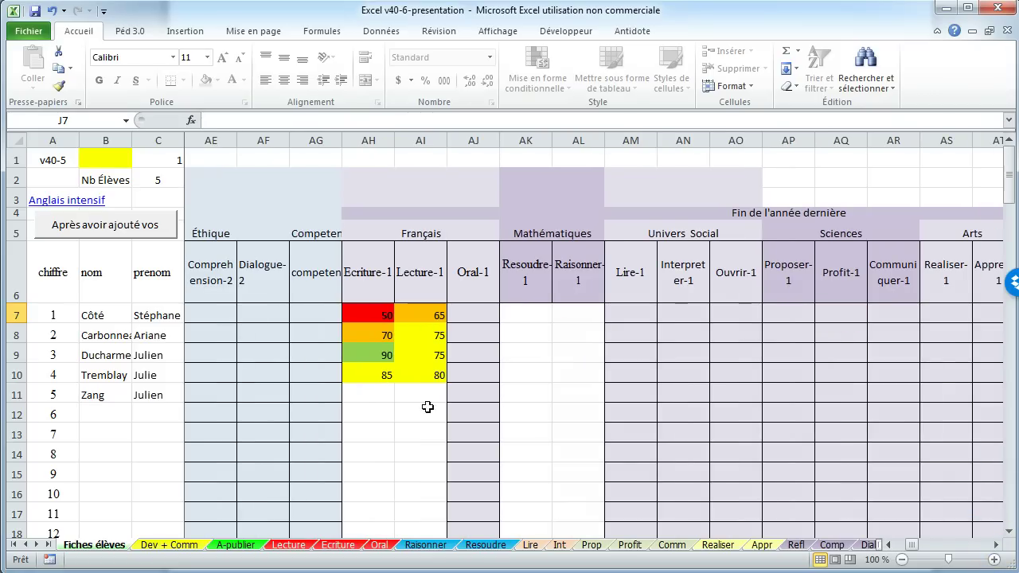
# Step: Run Modifications fiche from the Péd 3.0 tab to add the new student to every grade sheet
pyautogui.click(526, 400)
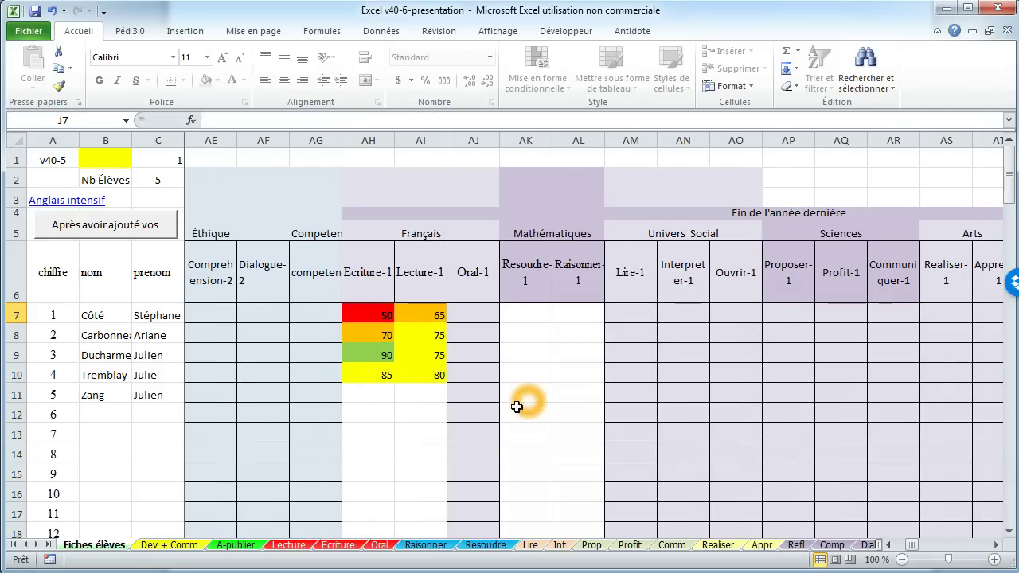
pyautogui.click(582, 345)
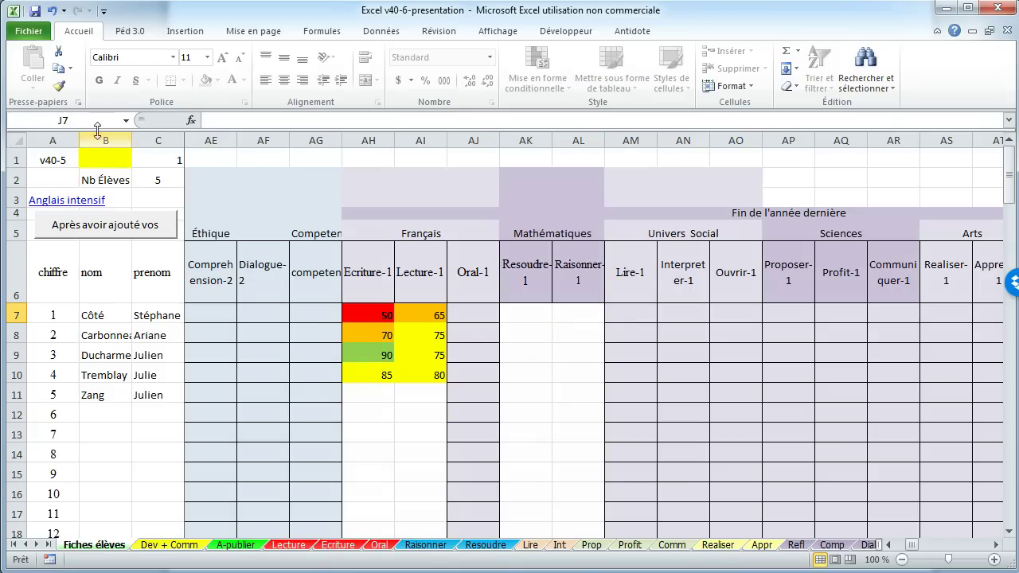
pyautogui.click(116, 30)
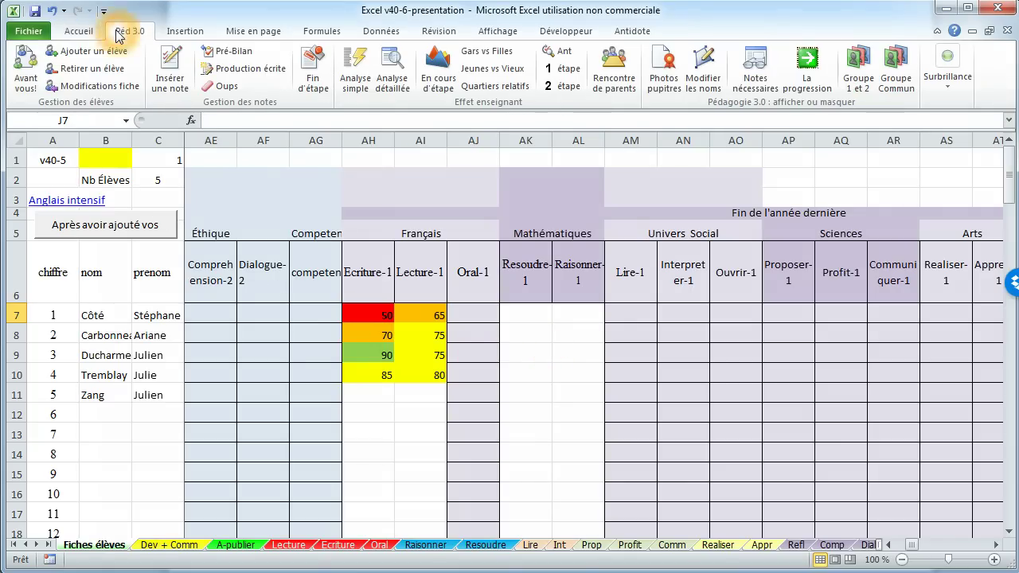
pyautogui.click(85, 86)
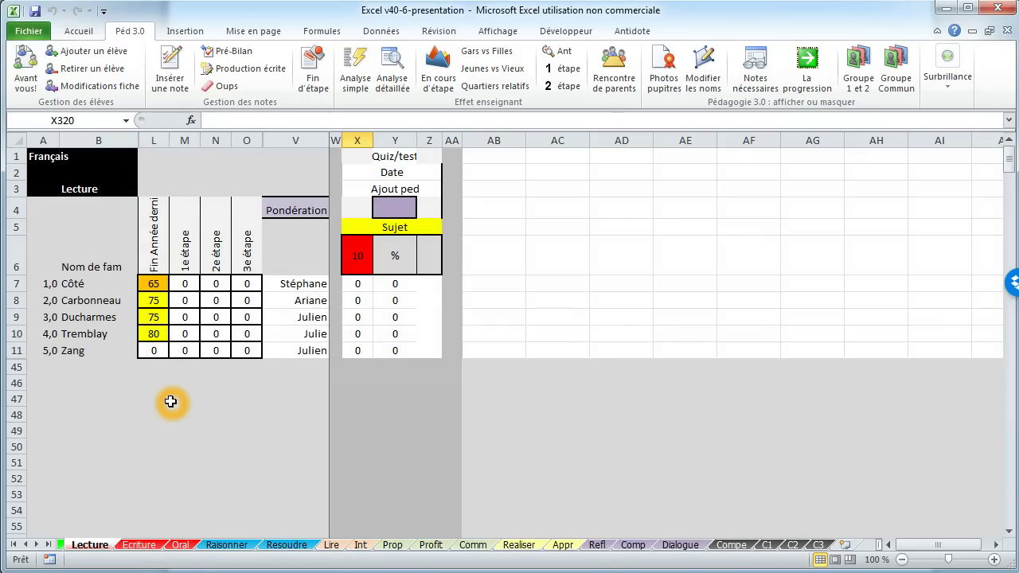
# Step: Relabel the assessment type as quiz and delete the Ajout ped label
pyautogui.click(392, 157)
pyautogui.click(392, 152)
pyautogui.write('quiz')
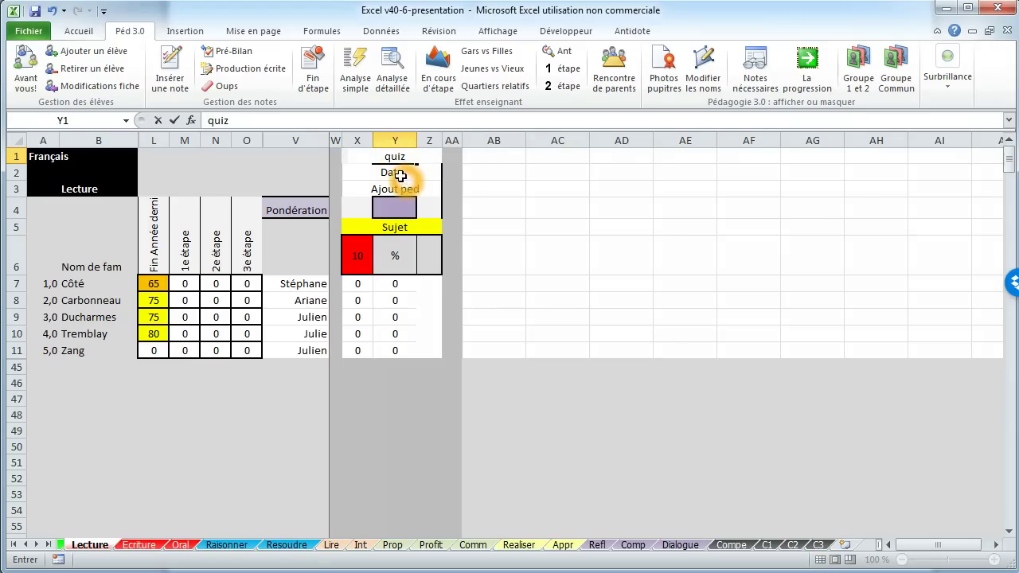
pyautogui.click(389, 173)
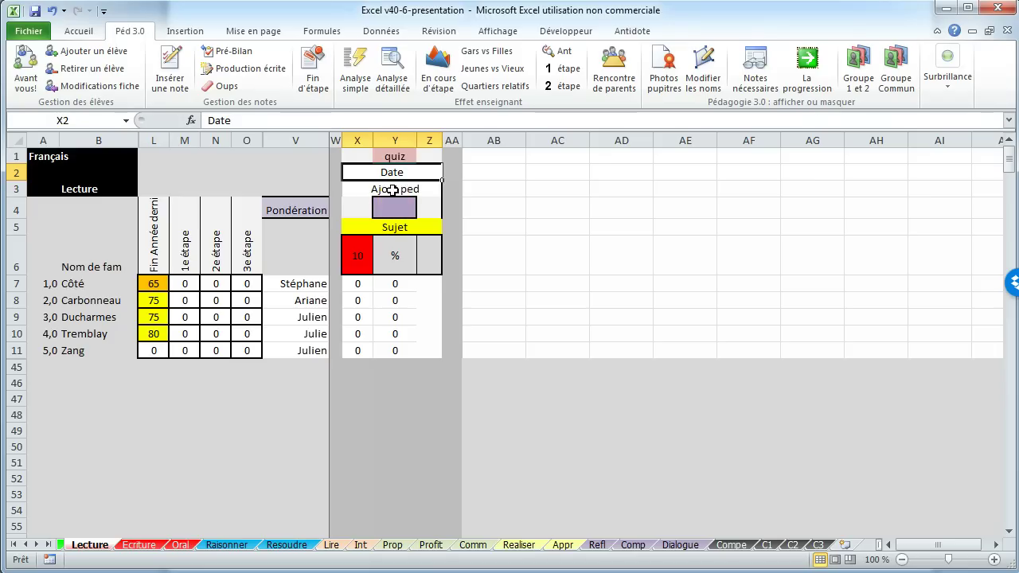
pyautogui.click(392, 189)
pyautogui.moveTo(269, 120); pyautogui.dragTo(209, 119)
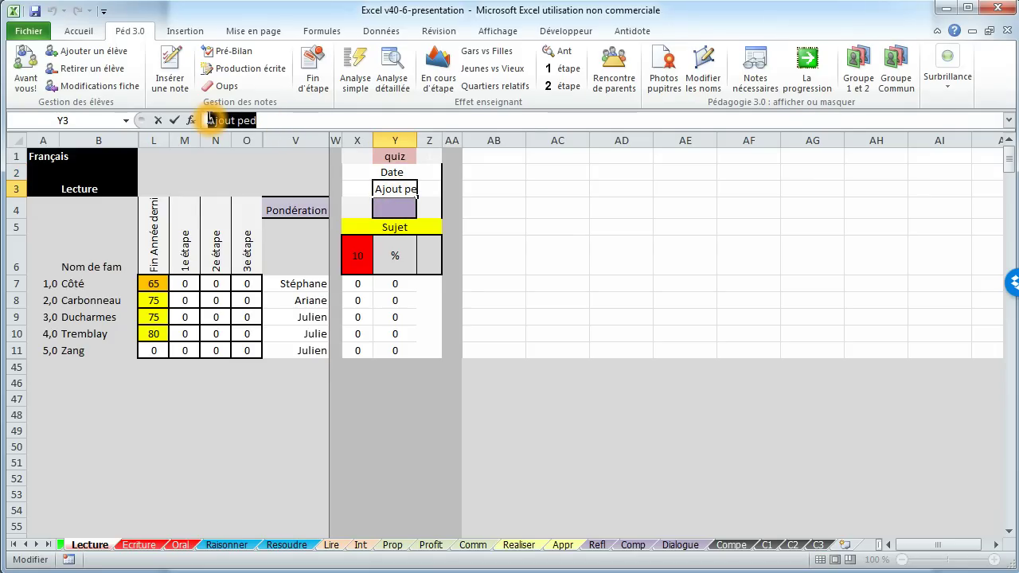
pyautogui.press('Delete')
# Step: Set the subject to Vmm p 15, maximum mark 28, and first student's score 20
pyautogui.click(392, 227)
pyautogui.click(390, 251)
pyautogui.write('V')
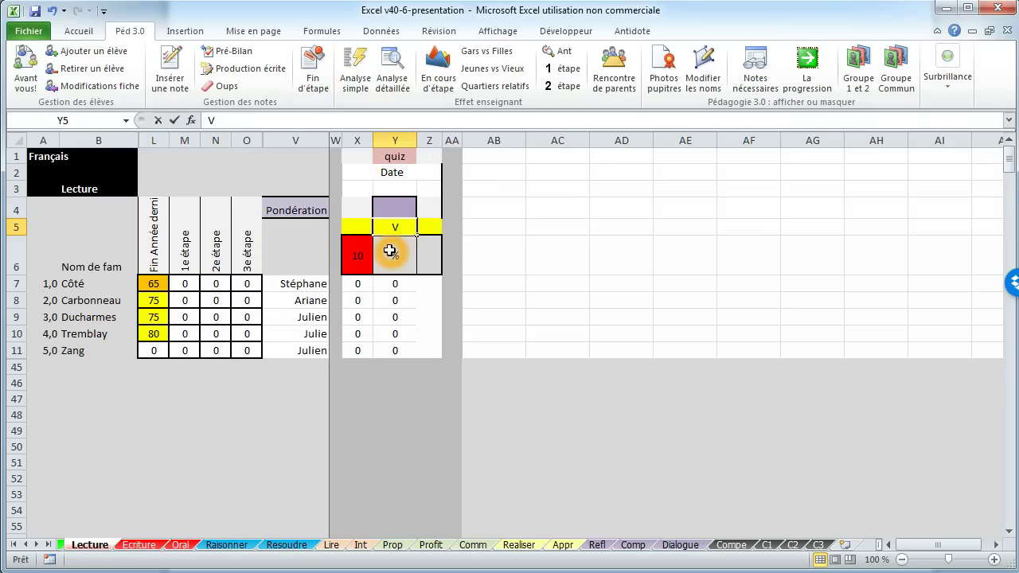
pyautogui.write('mm p')
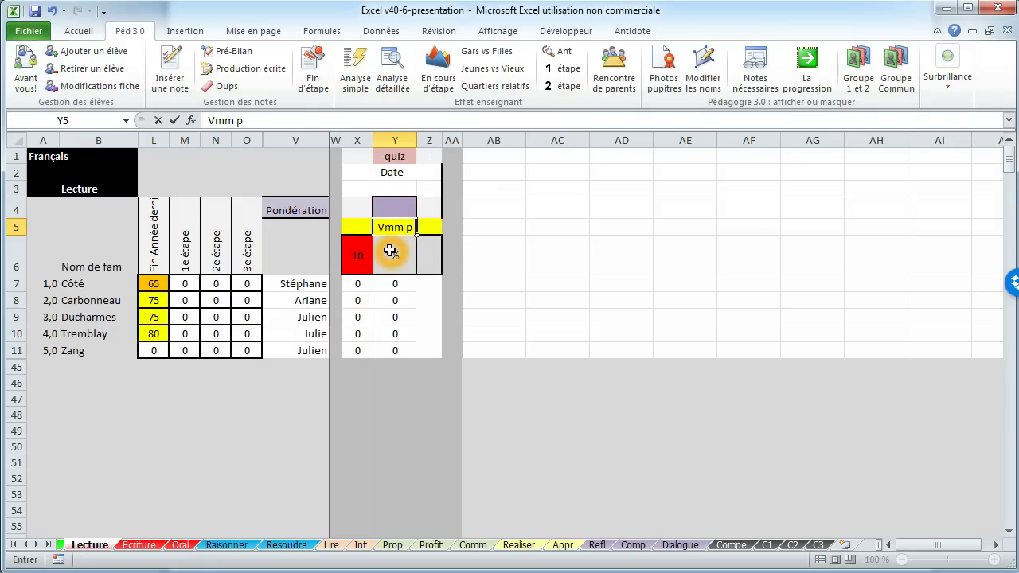
pyautogui.write(' 15')
pyautogui.click(360, 257)
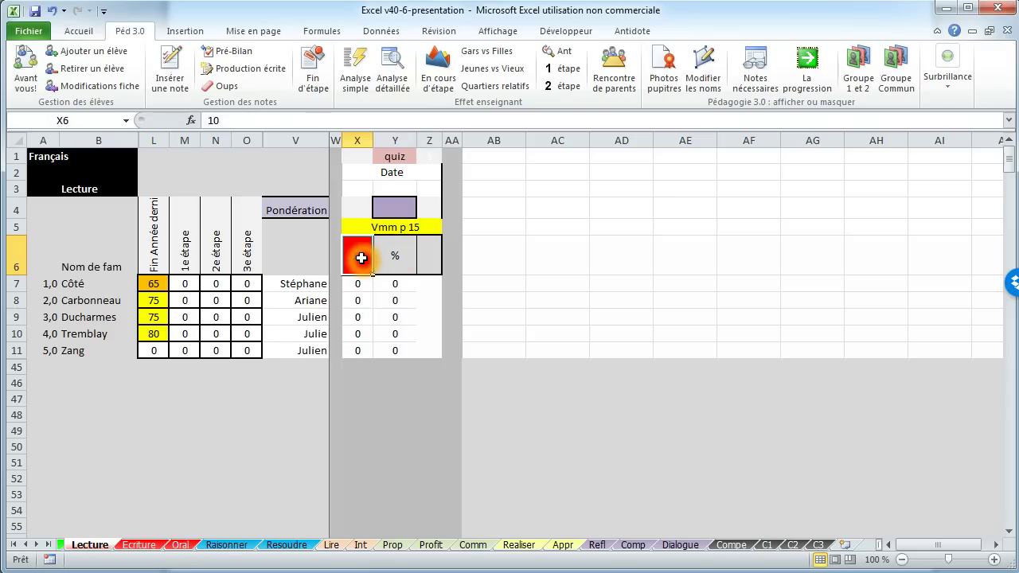
pyautogui.write('28')
pyautogui.click(355, 282)
pyautogui.write('20')
pyautogui.click(356, 308)
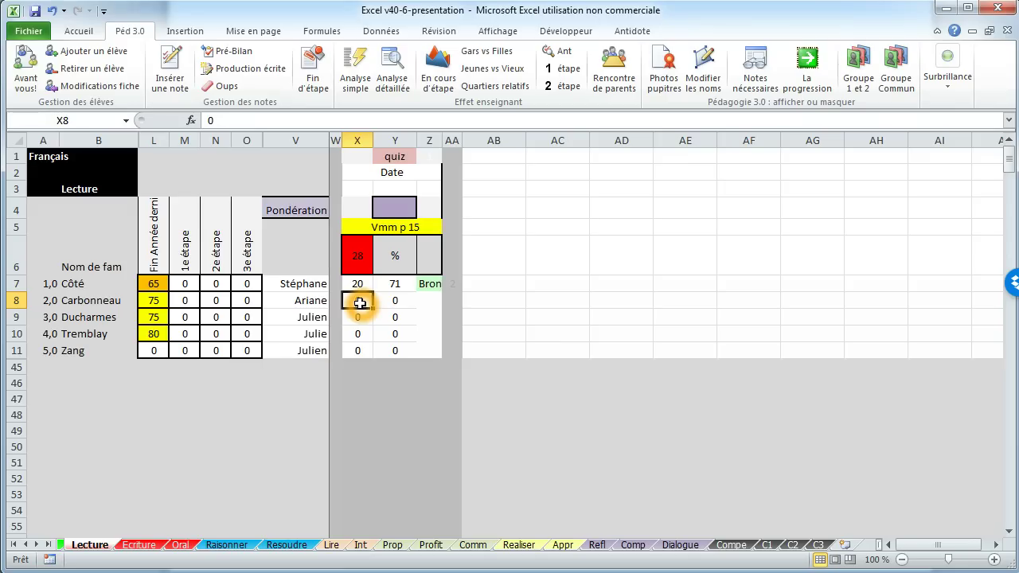
pyautogui.write('19')
pyautogui.press('Return')
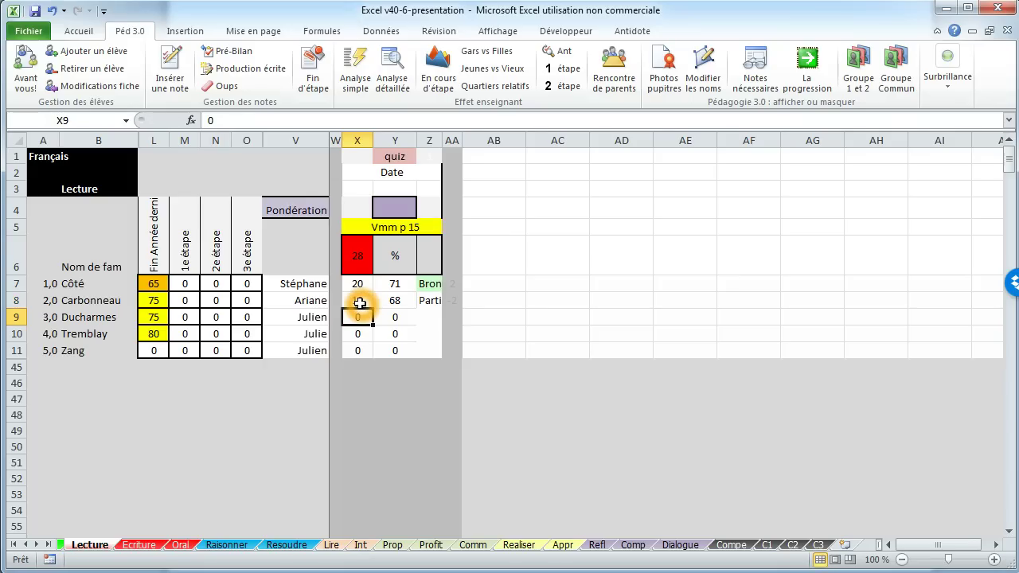
pyautogui.write('24')
pyautogui.press('Return')
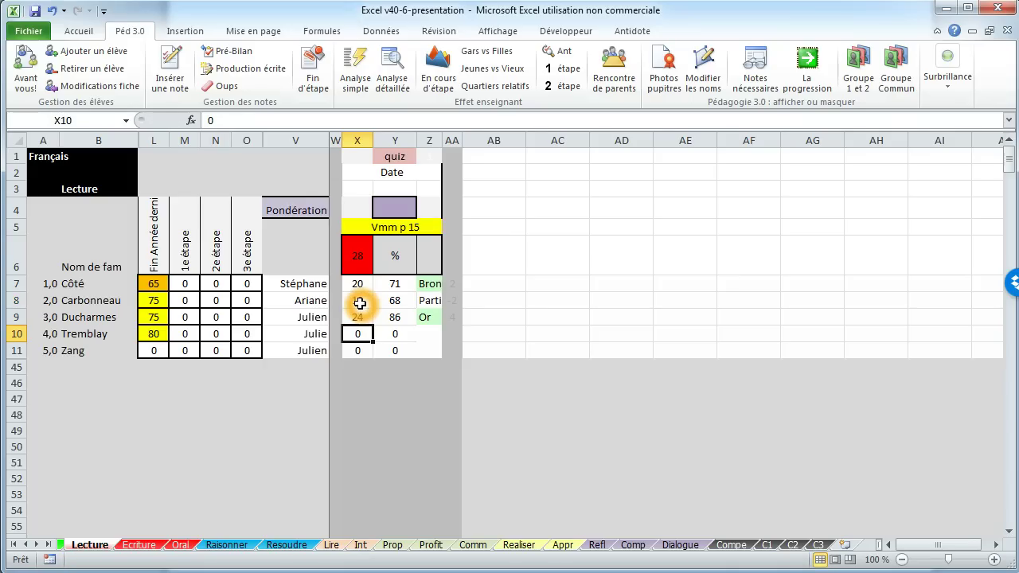
pyautogui.write('2')
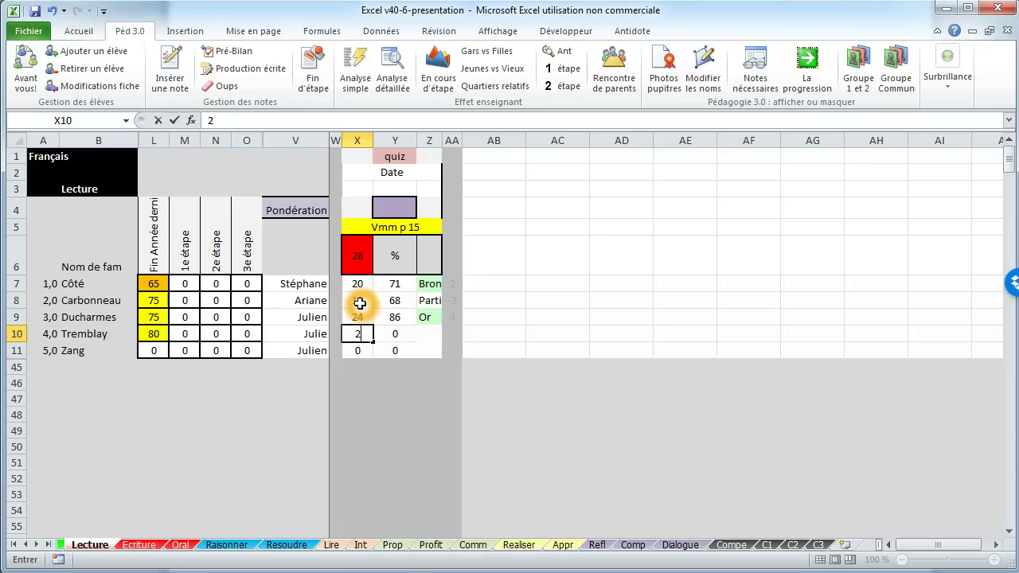
pyautogui.click(360, 350)
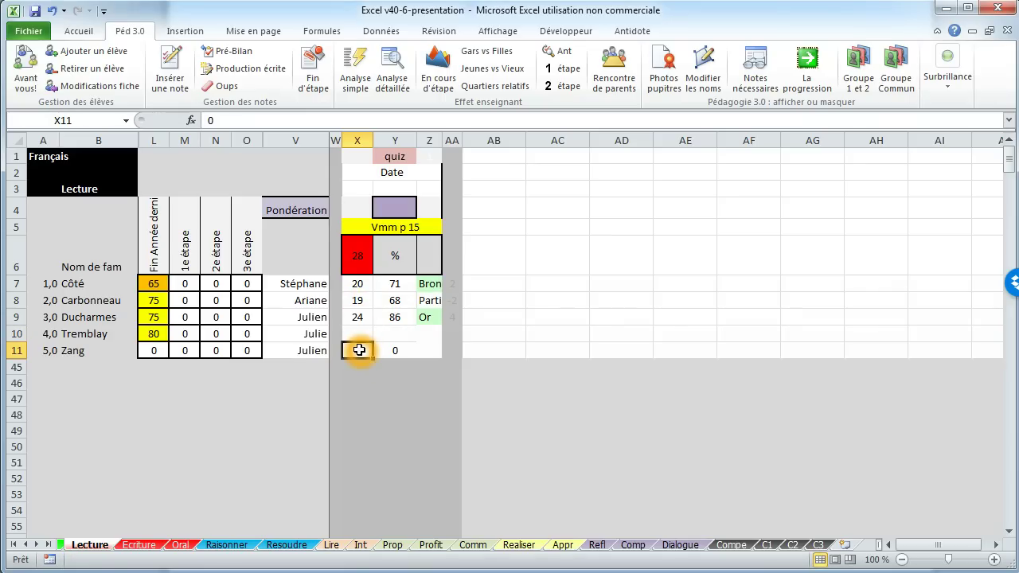
pyautogui.hotkey('ctrl', 'Down')
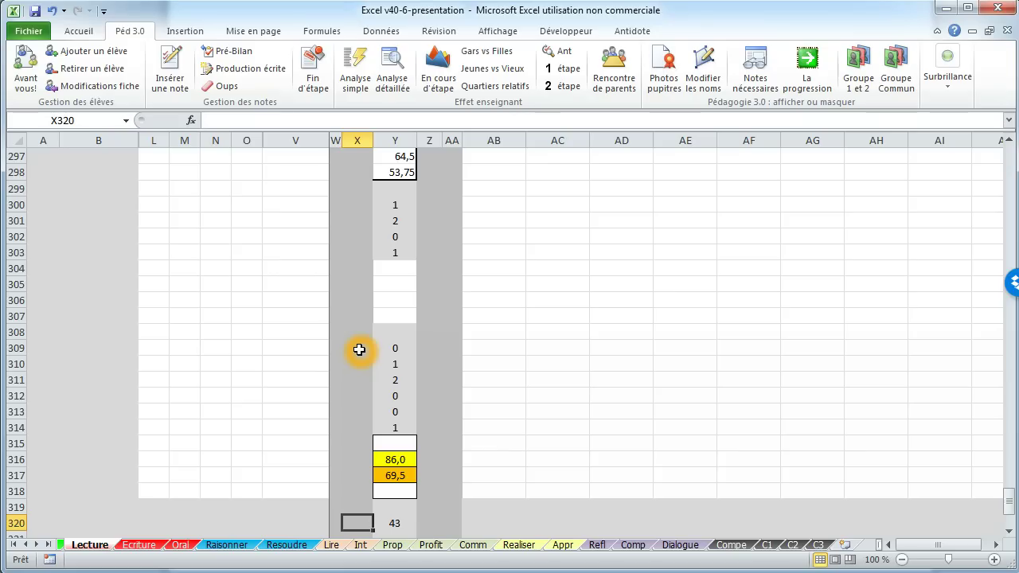
pyautogui.moveTo(1009, 500); pyautogui.dragTo(1012, 149)
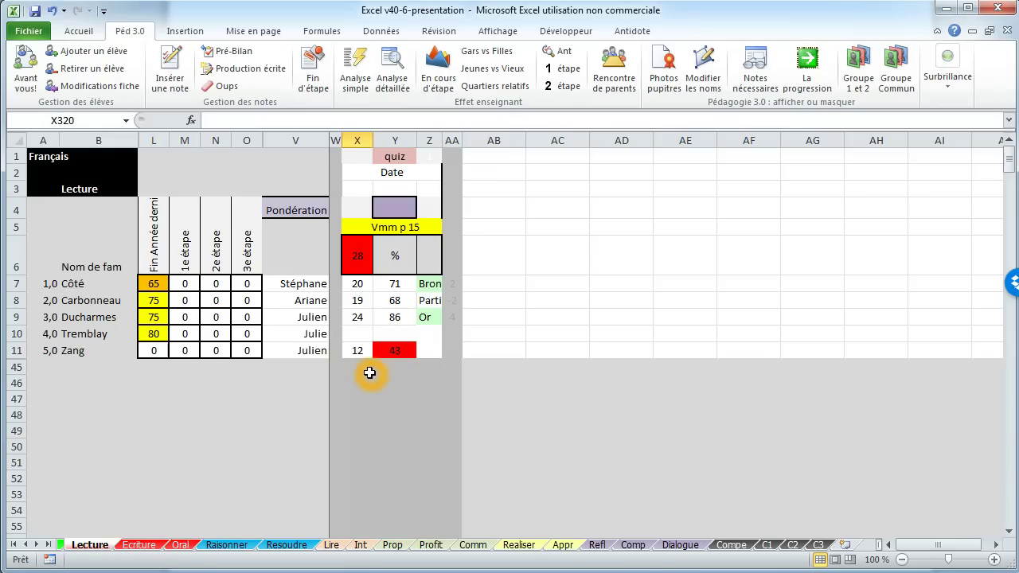
pyautogui.click(386, 352)
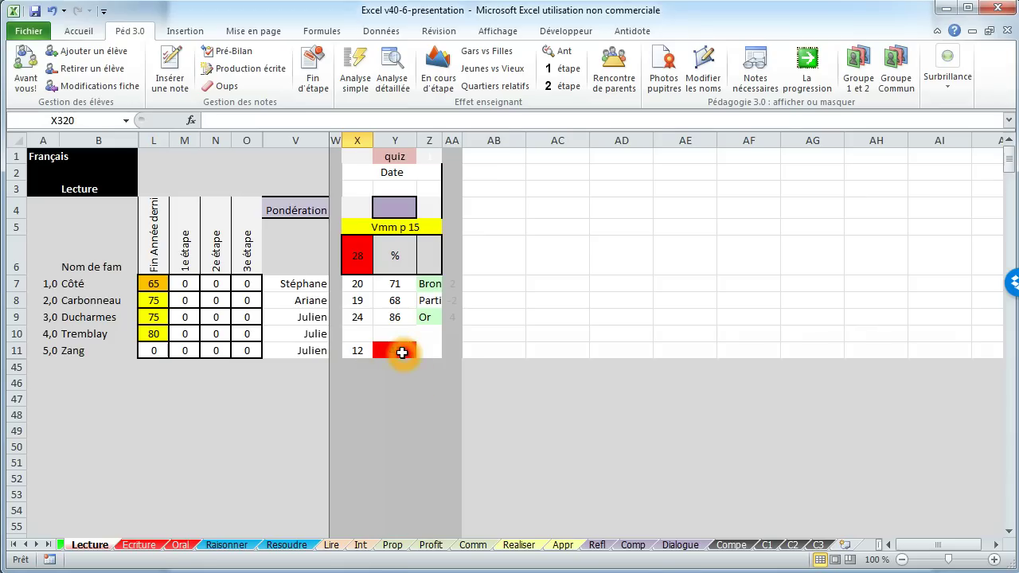
pyautogui.click(378, 365)
pyautogui.click(357, 302)
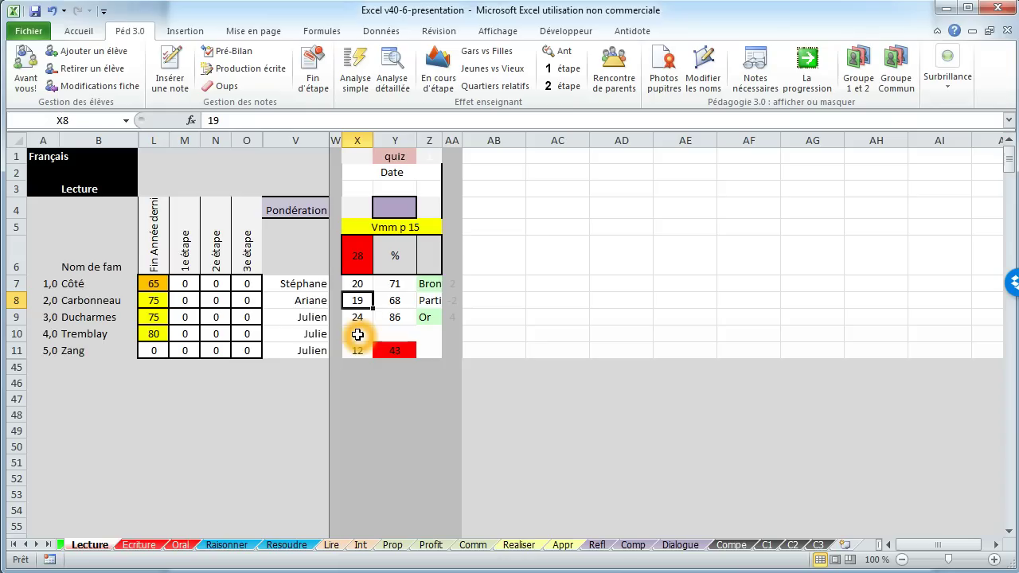
# Step: Give the second and third students quiz scores of 20 and mark the fourth abs
pyautogui.write('18')
pyautogui.press('Return')
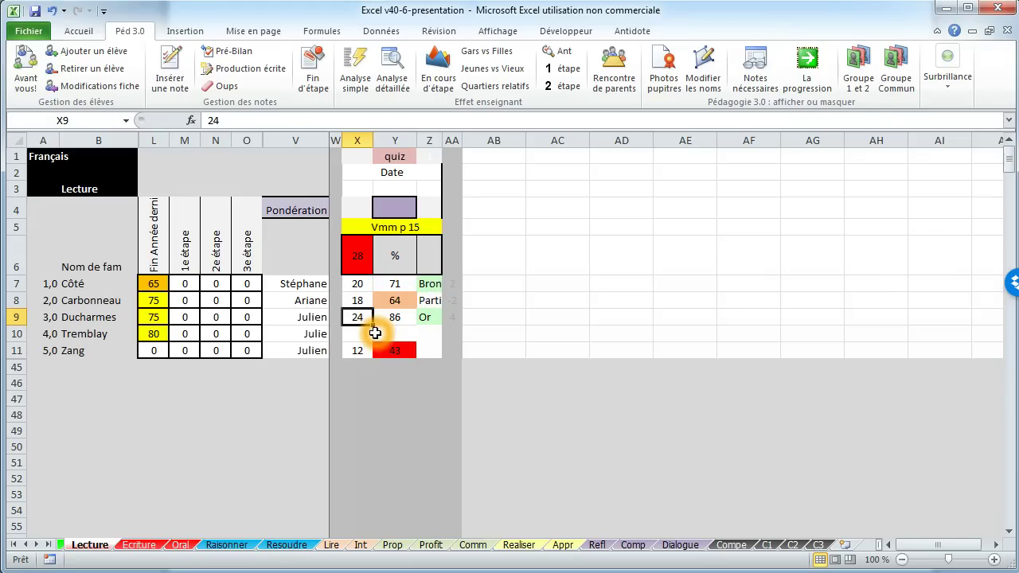
pyautogui.write('20')
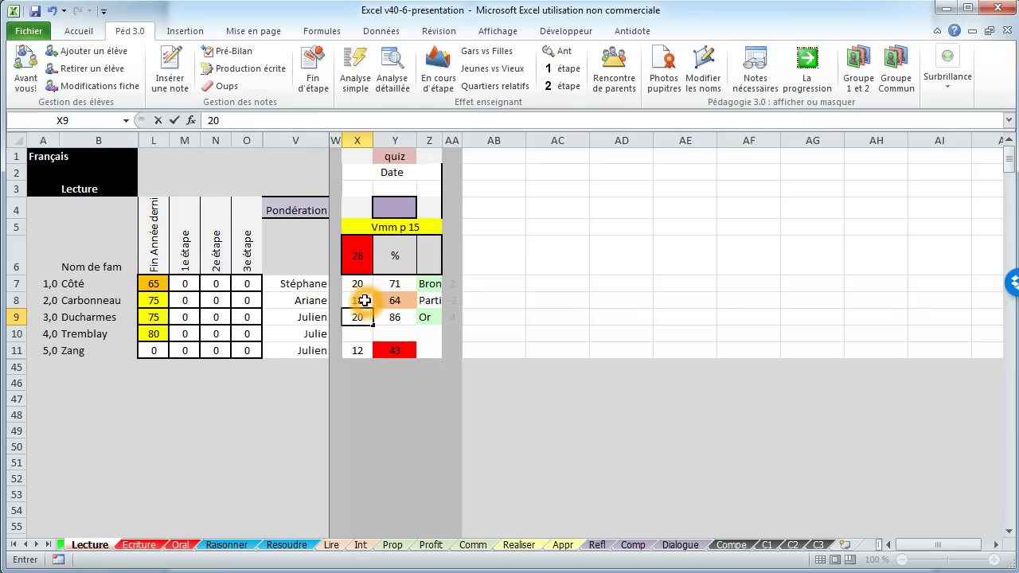
pyautogui.click(365, 300)
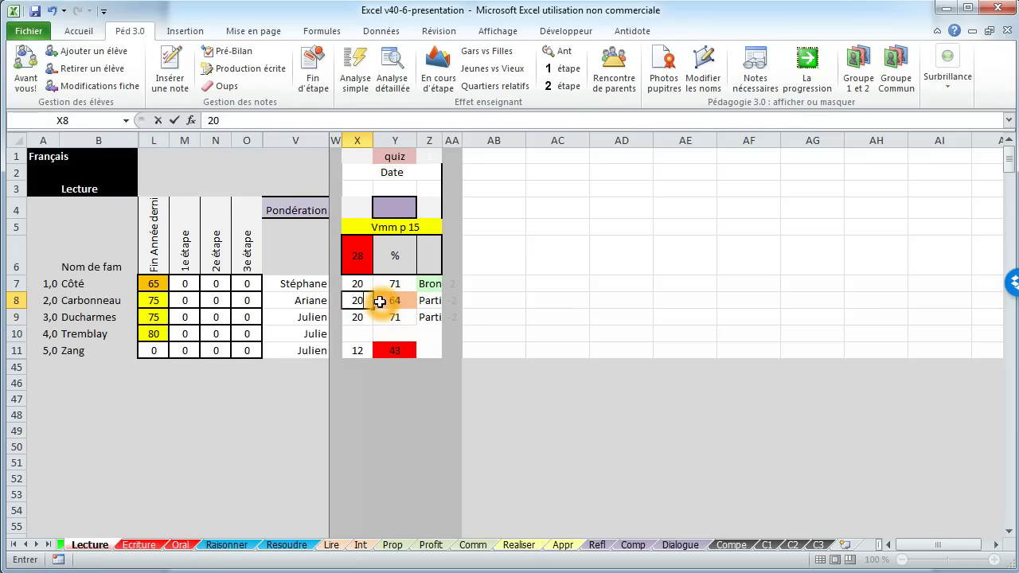
pyautogui.press('Return')
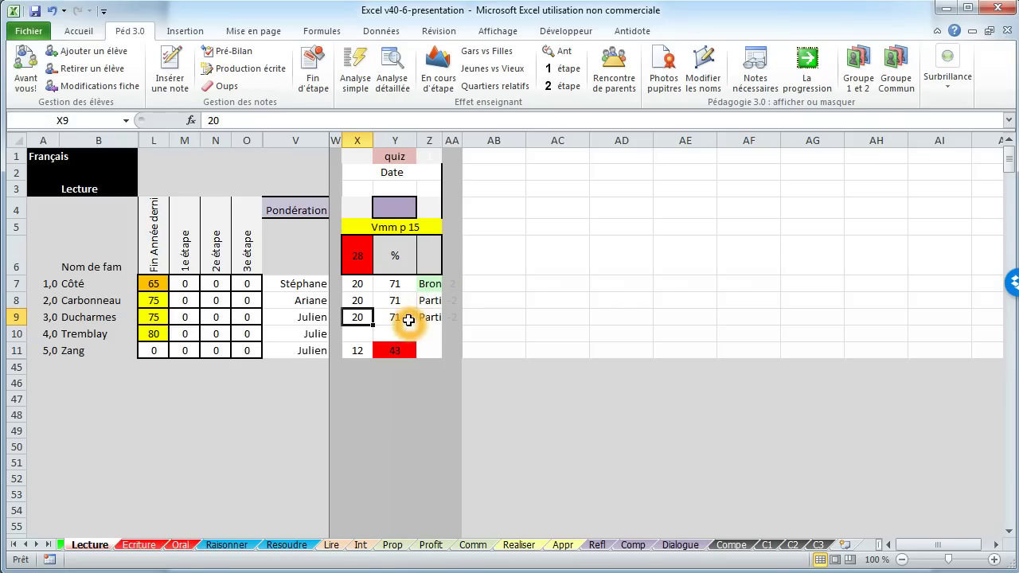
pyautogui.click(354, 334)
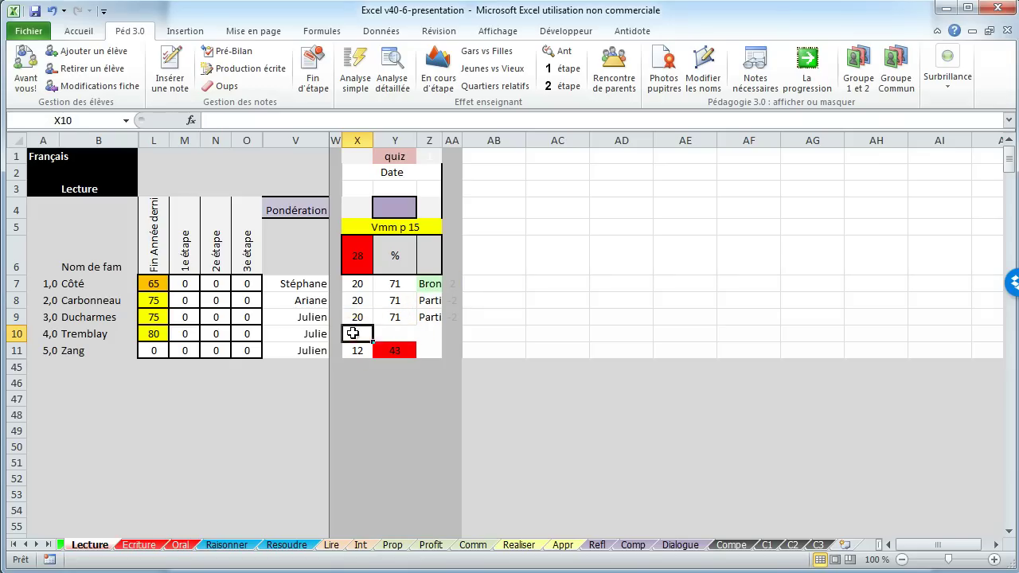
pyautogui.write('abs')
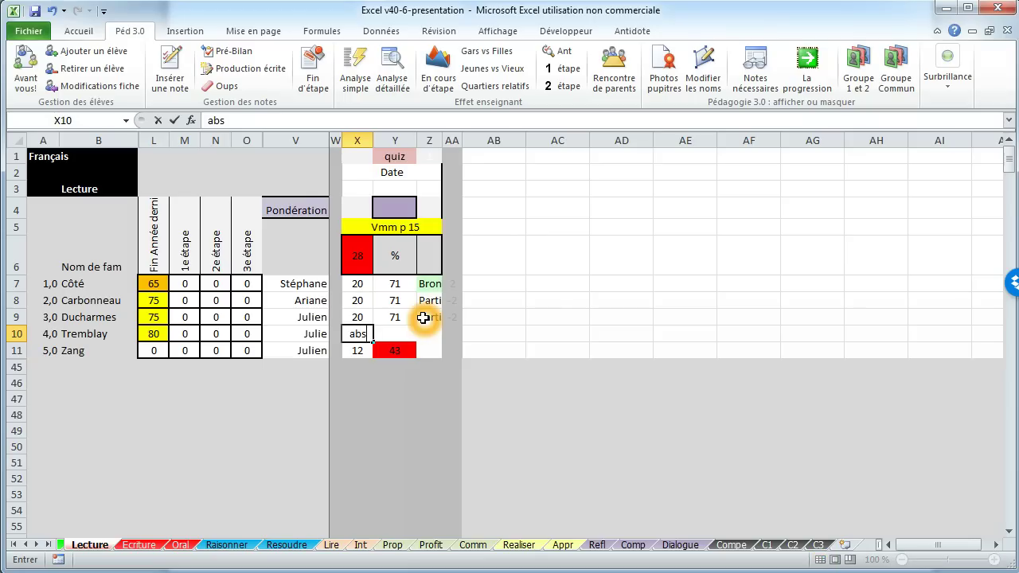
pyautogui.press('Return')
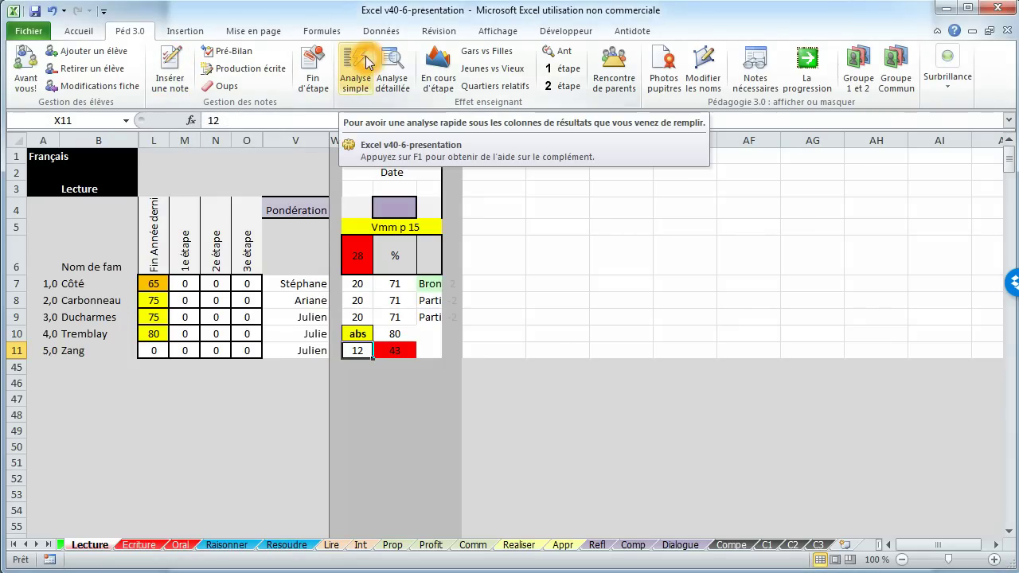
# Step: Generate and review the Analyse simple statistics, then add a new column with Insérer une note
pyautogui.click(356, 71)
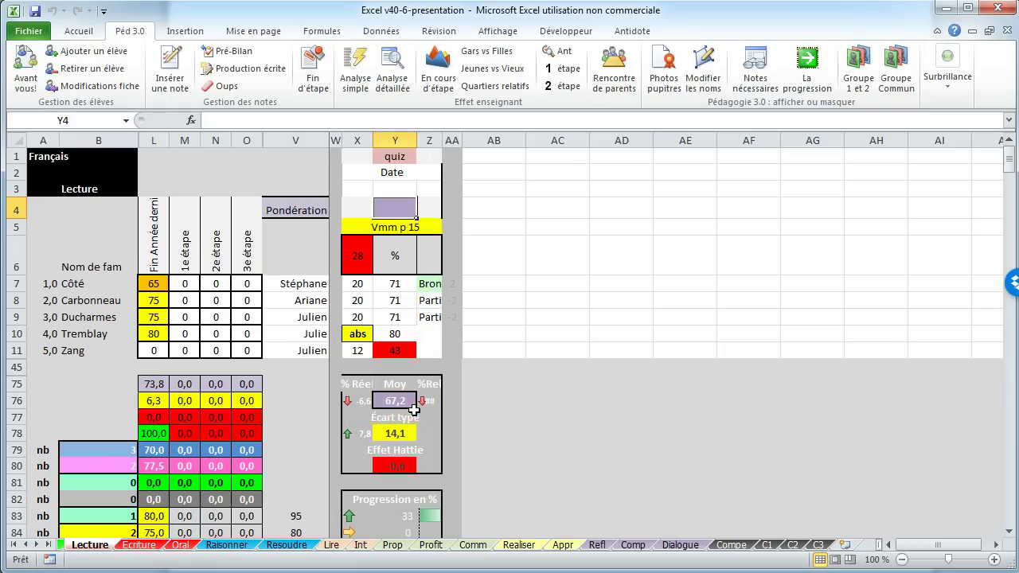
pyautogui.scroll(-1, 402, 432)
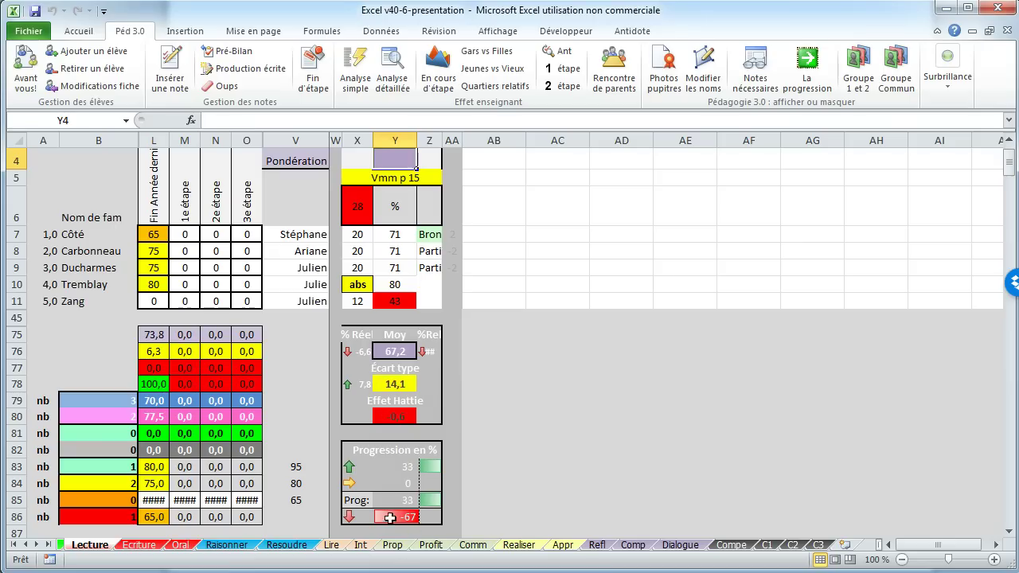
pyautogui.scroll(-1, 412, 480)
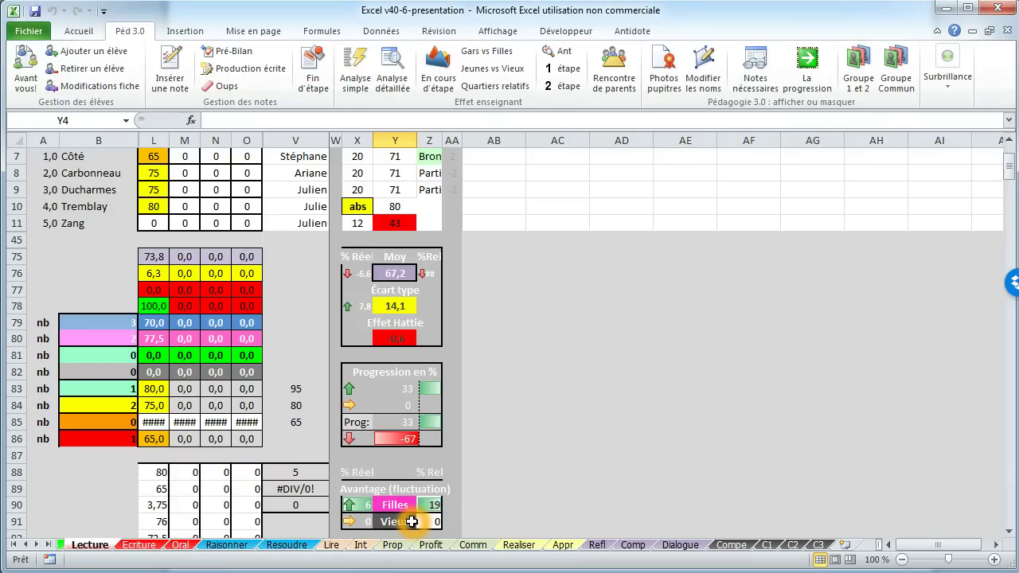
pyautogui.scroll(2, 414, 465)
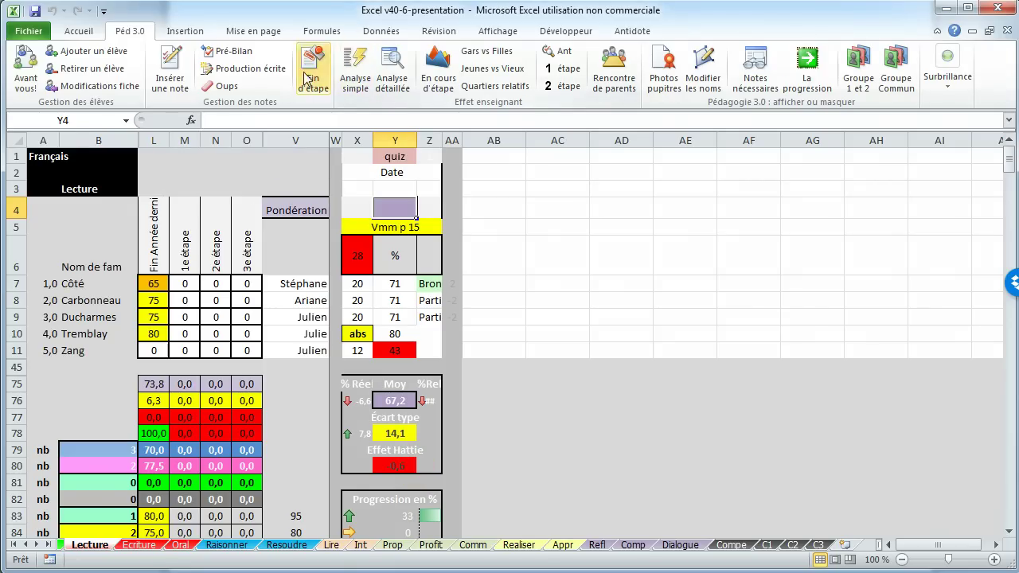
pyautogui.click(187, 70)
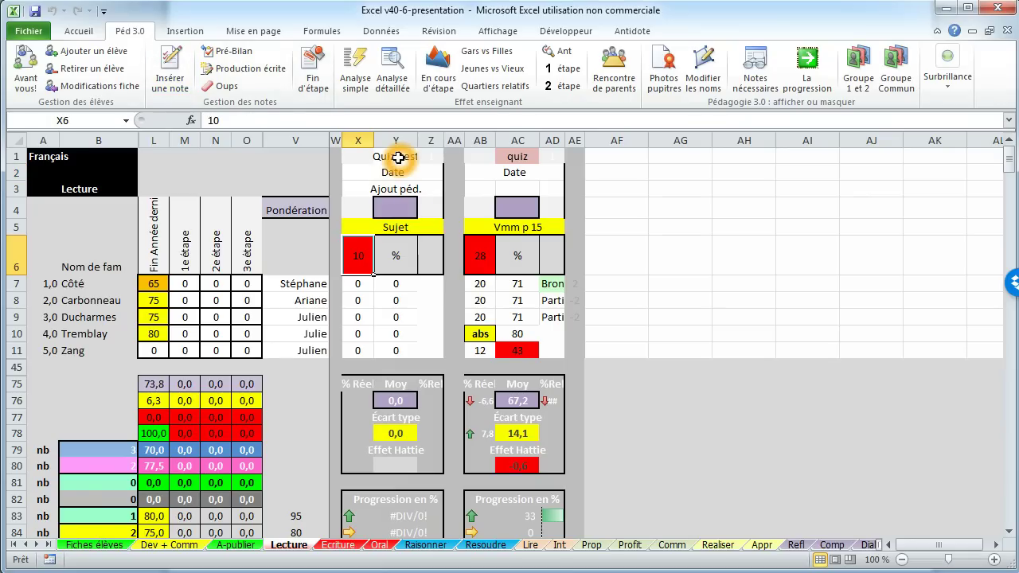
# Step: Title the new column quiz with the subject strat anticiper
pyautogui.click(398, 158)
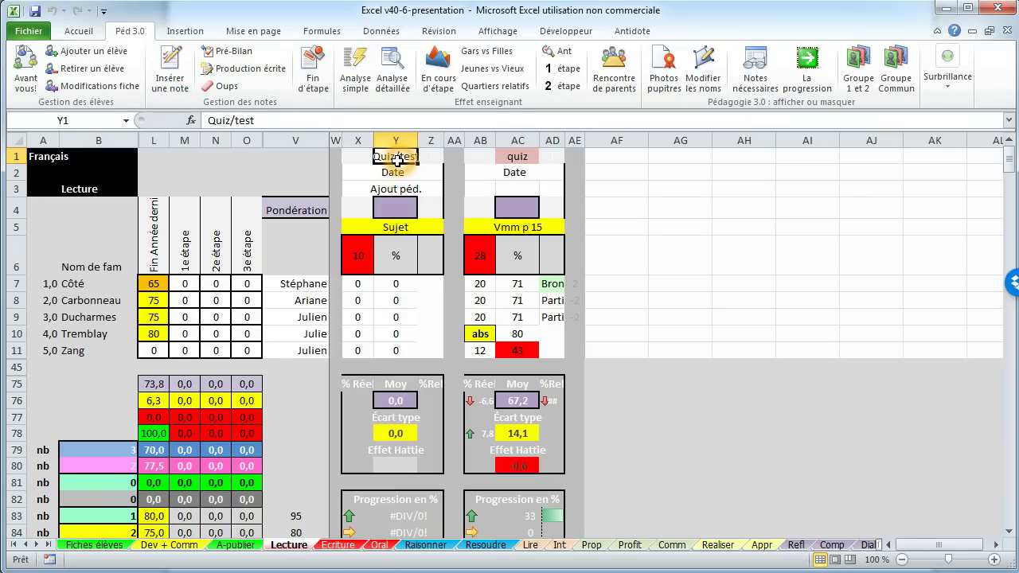
pyautogui.write('quiz')
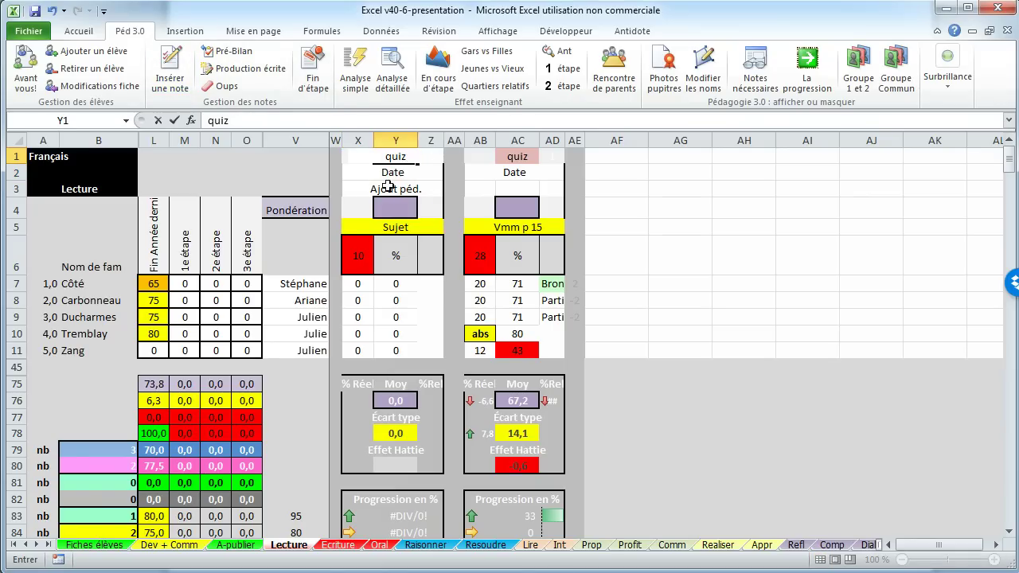
pyautogui.click(386, 228)
pyautogui.write('strat')
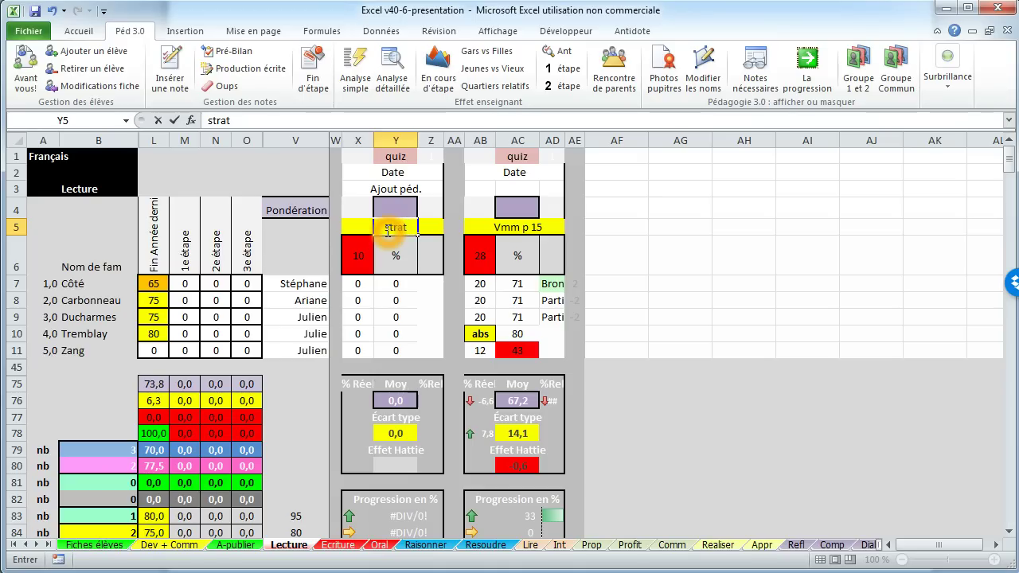
pyautogui.write(' anticiper')
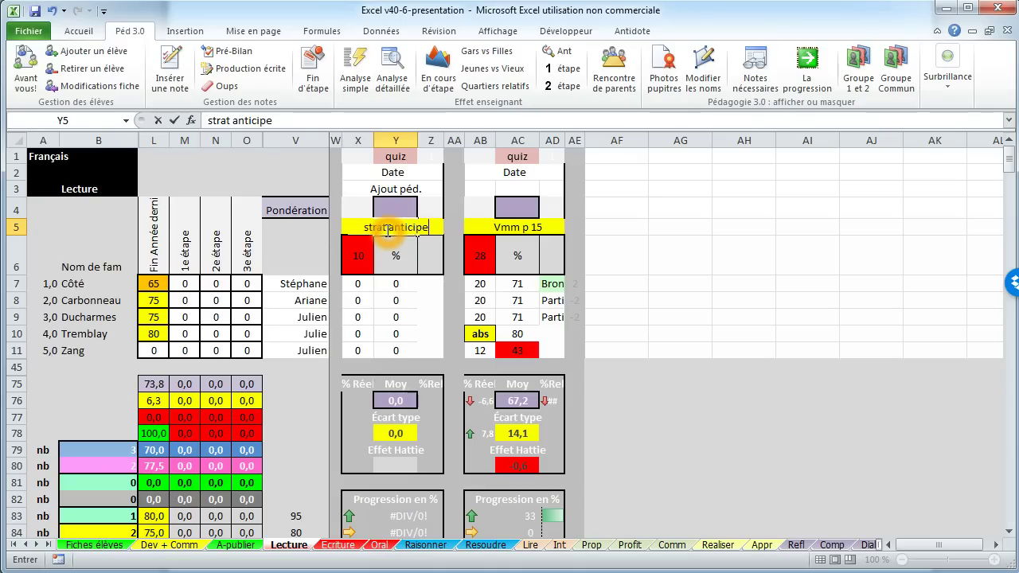
# Step: Enter letter grades a, a, b, b+ and e for the five students
pyautogui.click(360, 278)
pyautogui.write('a')
pyautogui.press('Return')
pyautogui.write('a')
pyautogui.press('Return')
pyautogui.write('b')
pyautogui.press('Return')
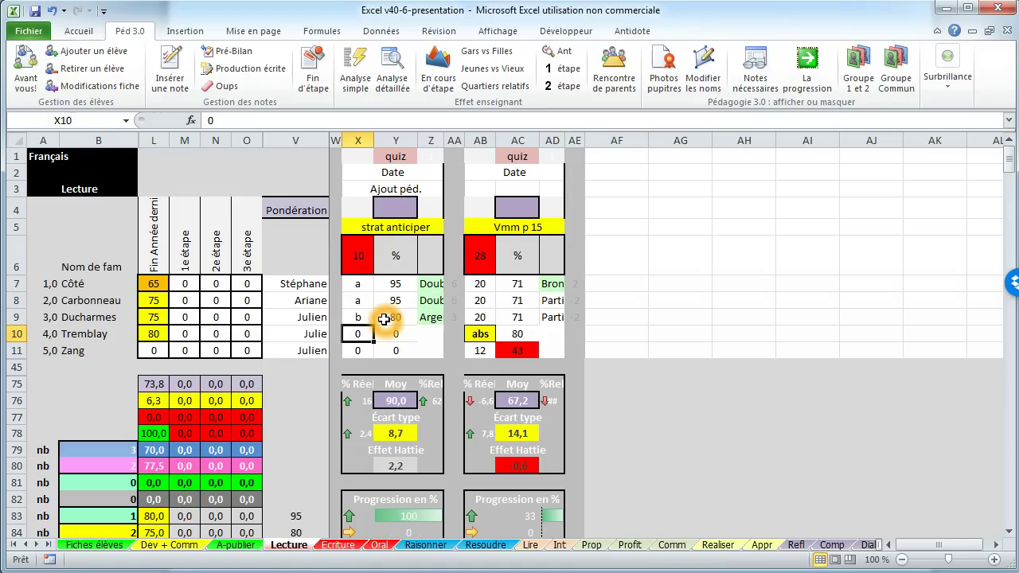
pyautogui.write('b+')
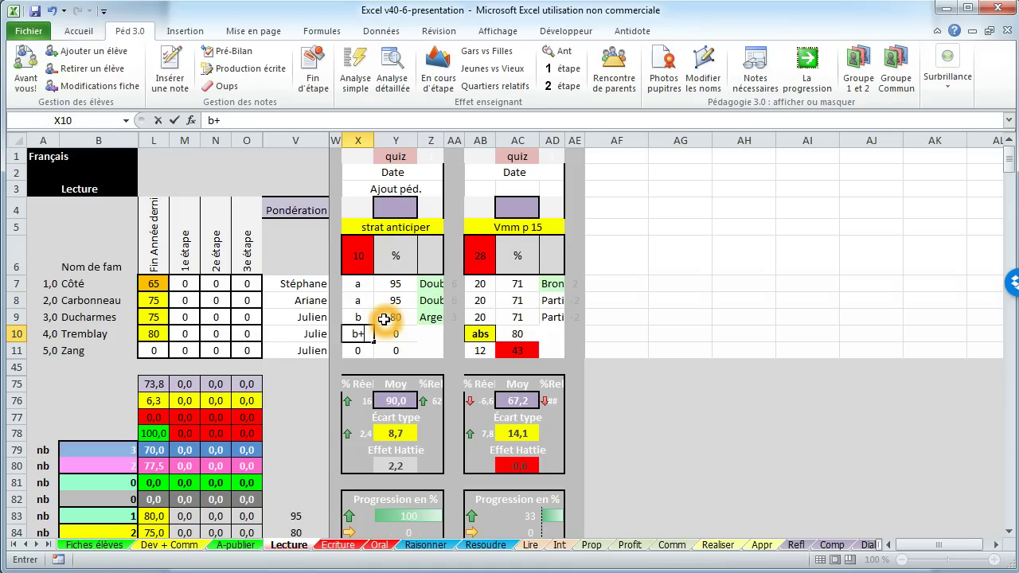
pyautogui.press('Return')
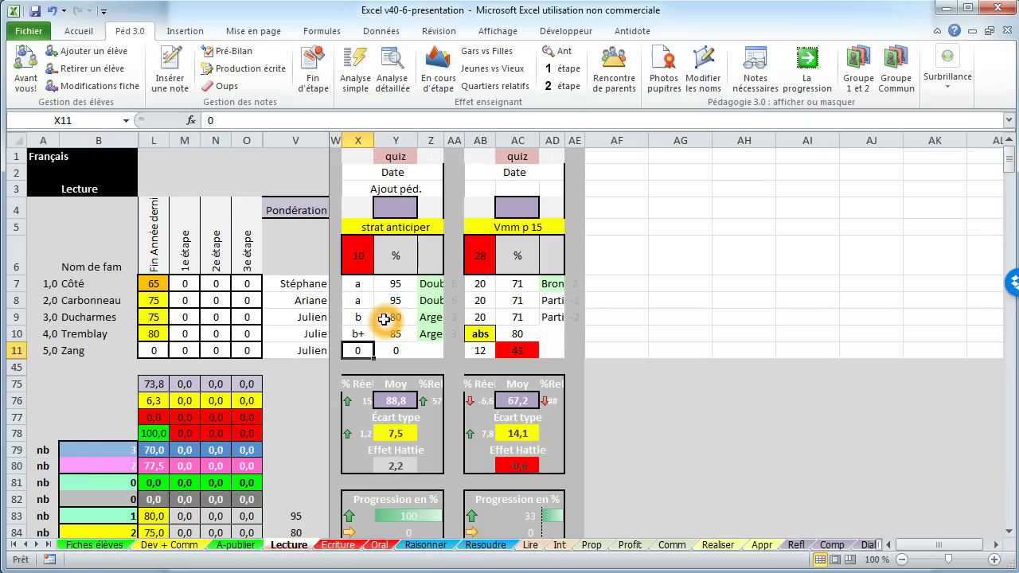
pyautogui.write('e')
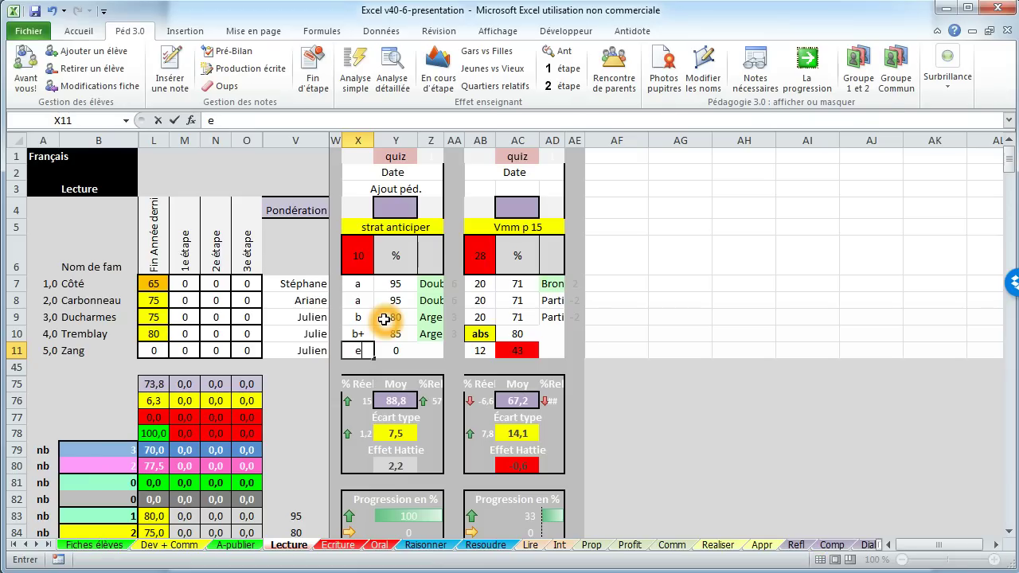
pyautogui.click(354, 286)
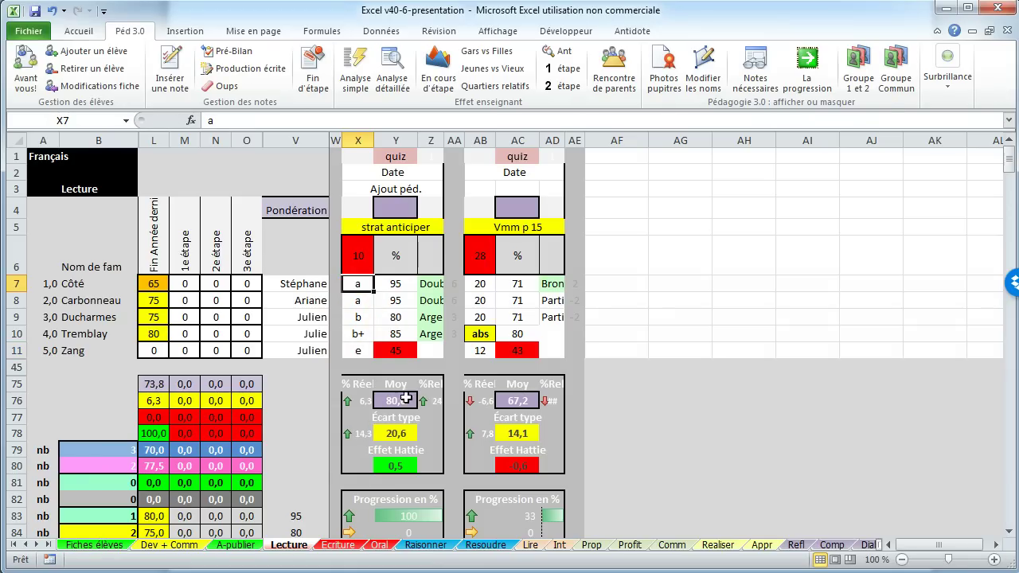
pyautogui.scroll(-2, 406, 400)
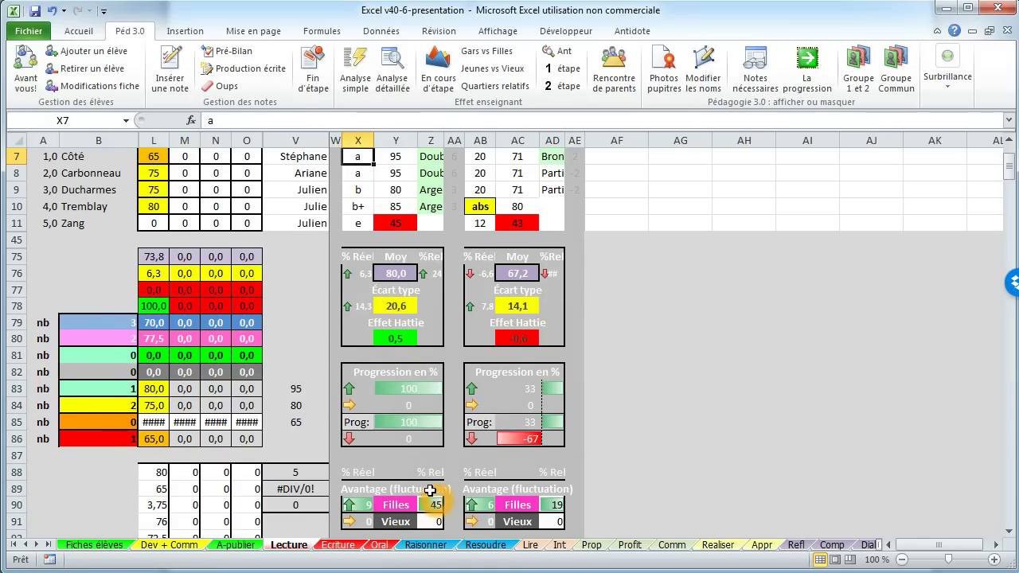
pyautogui.scroll(2, 414, 433)
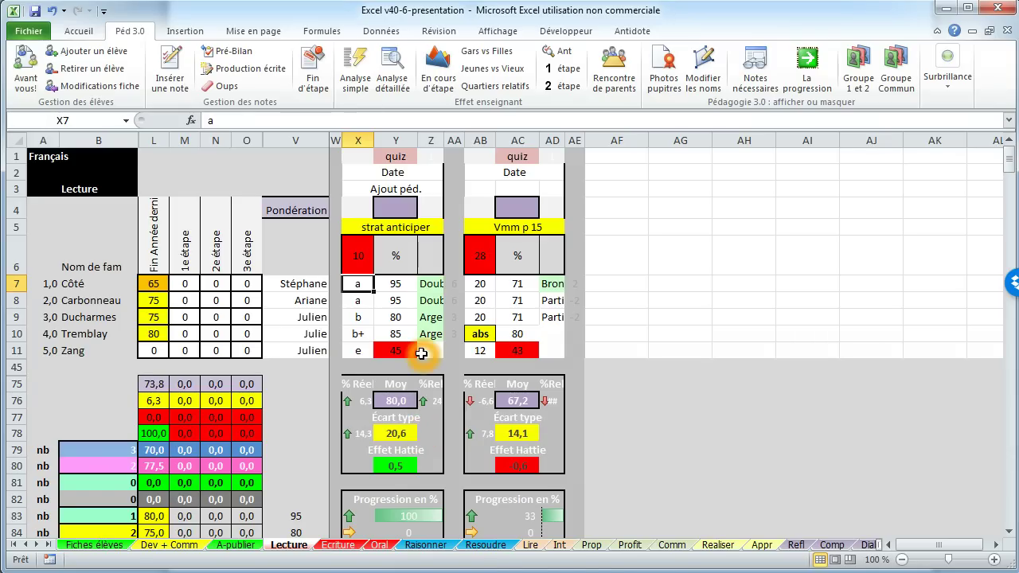
# Step: Generate the progress charts and check the Vmm p 15 and strat anticiper points on Lecture
pyautogui.click(440, 69)
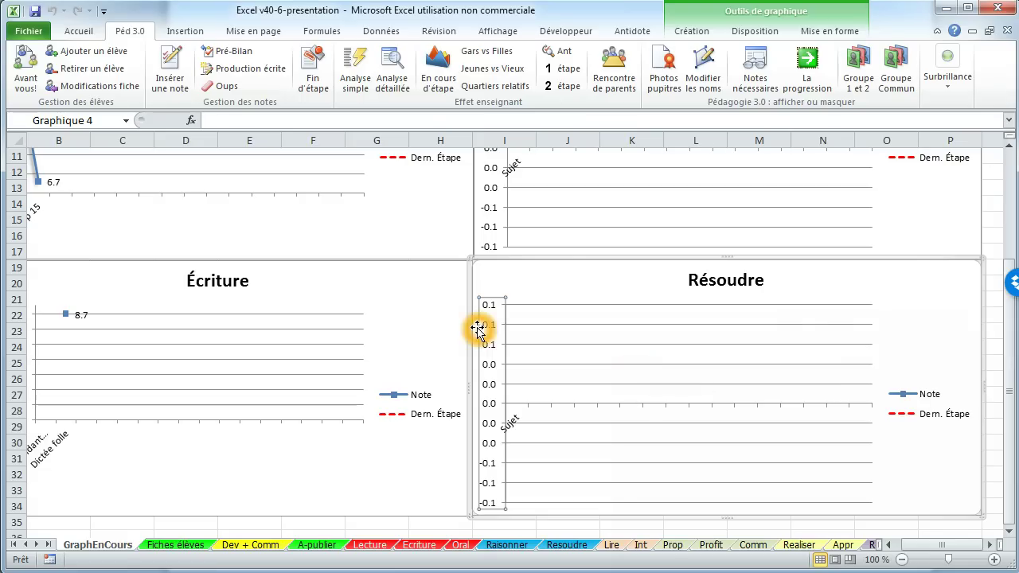
pyautogui.moveTo(937, 545); pyautogui.dragTo(922, 545)
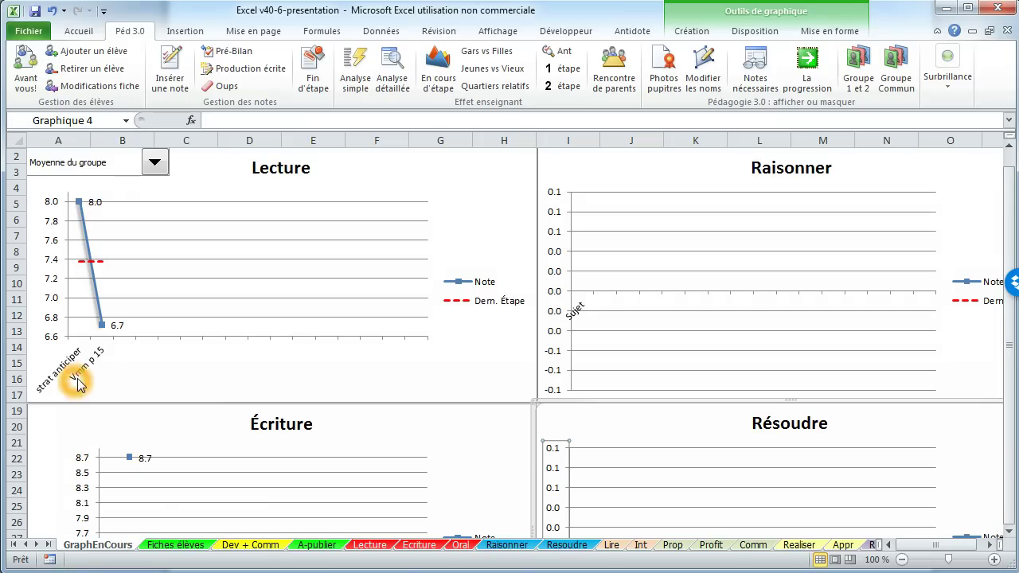
pyautogui.click(101, 362)
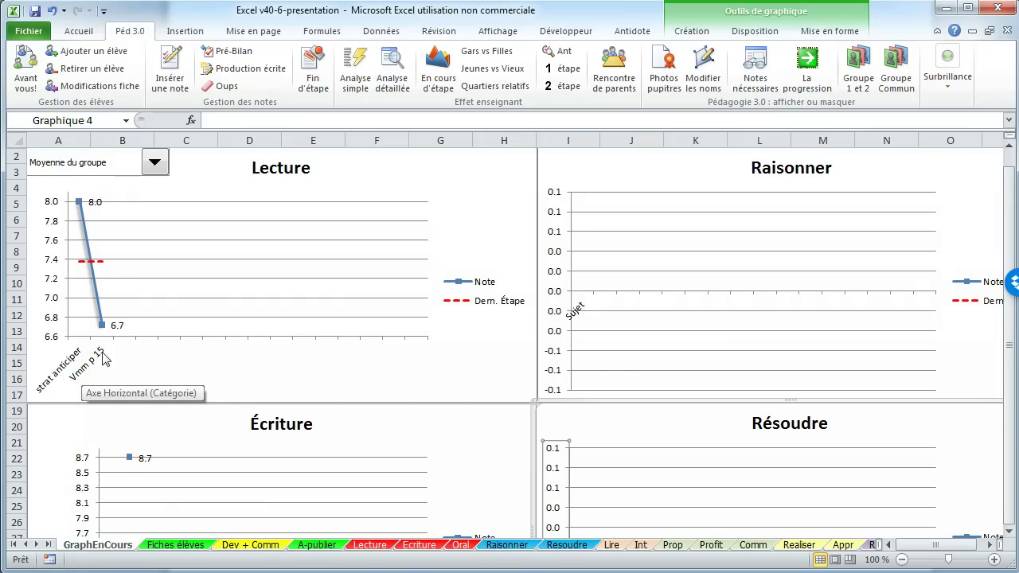
pyautogui.click(102, 322)
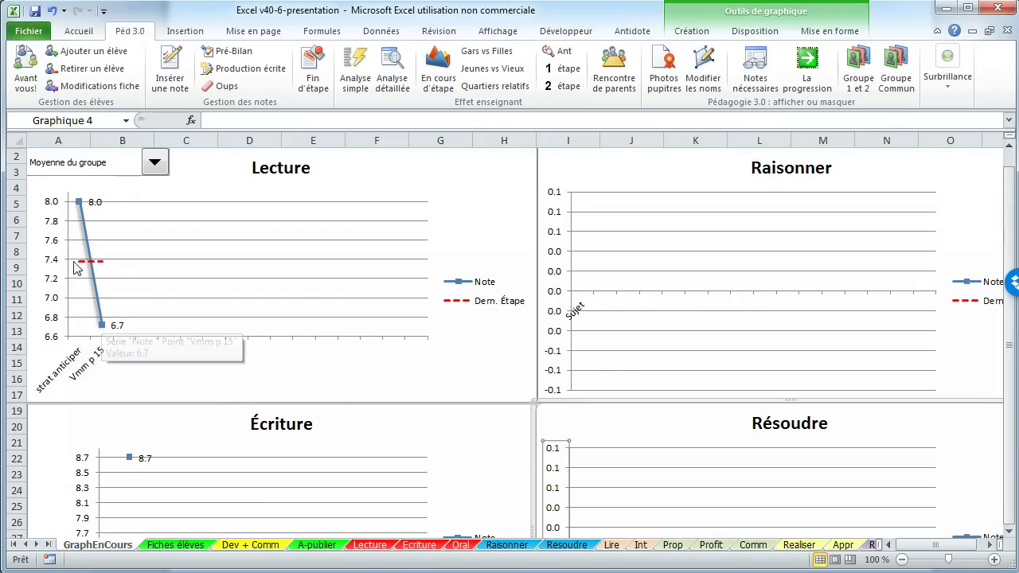
pyautogui.click(98, 262)
pyautogui.click(55, 377)
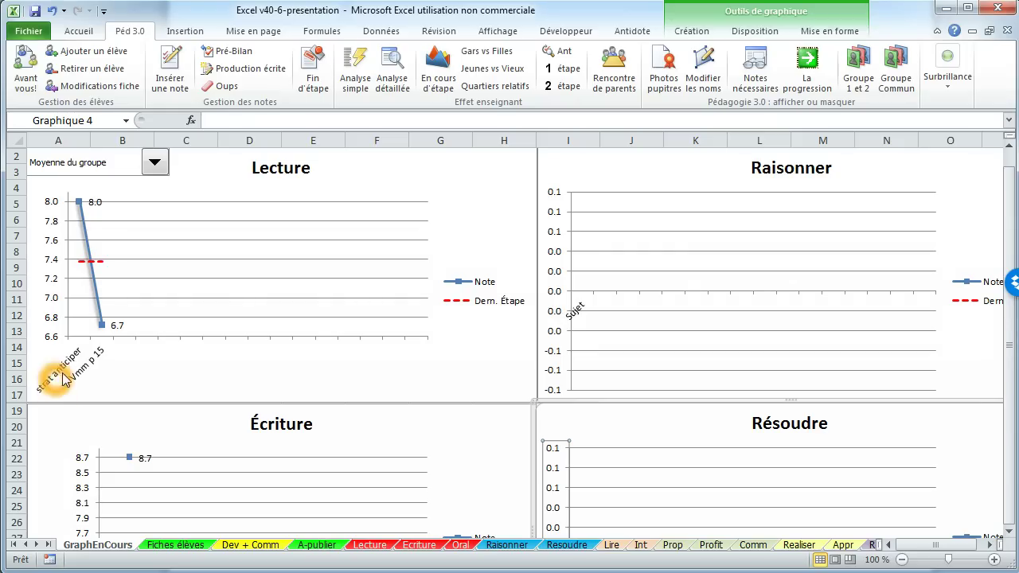
pyautogui.click(79, 203)
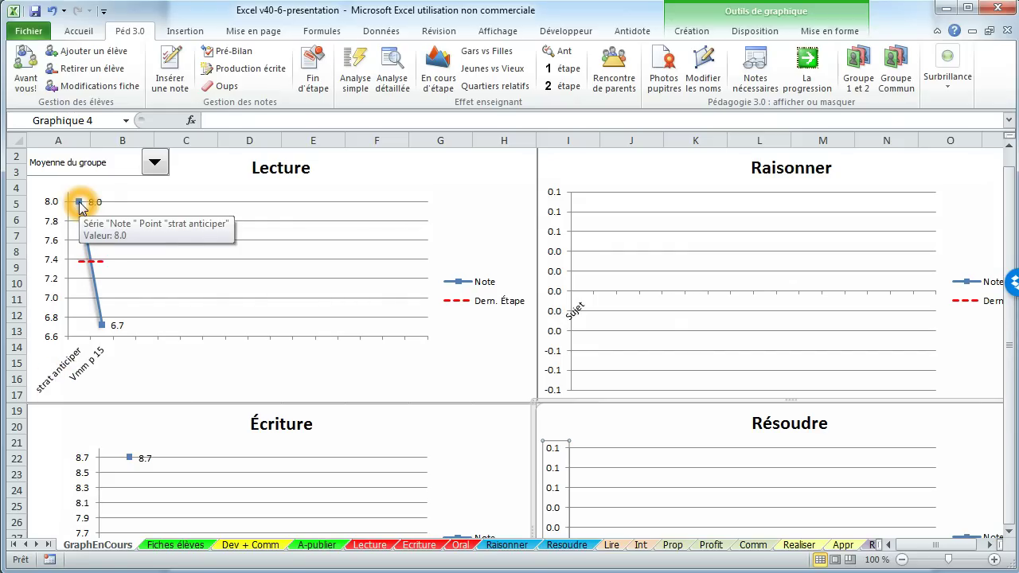
pyautogui.click(175, 233)
pyautogui.click(352, 160)
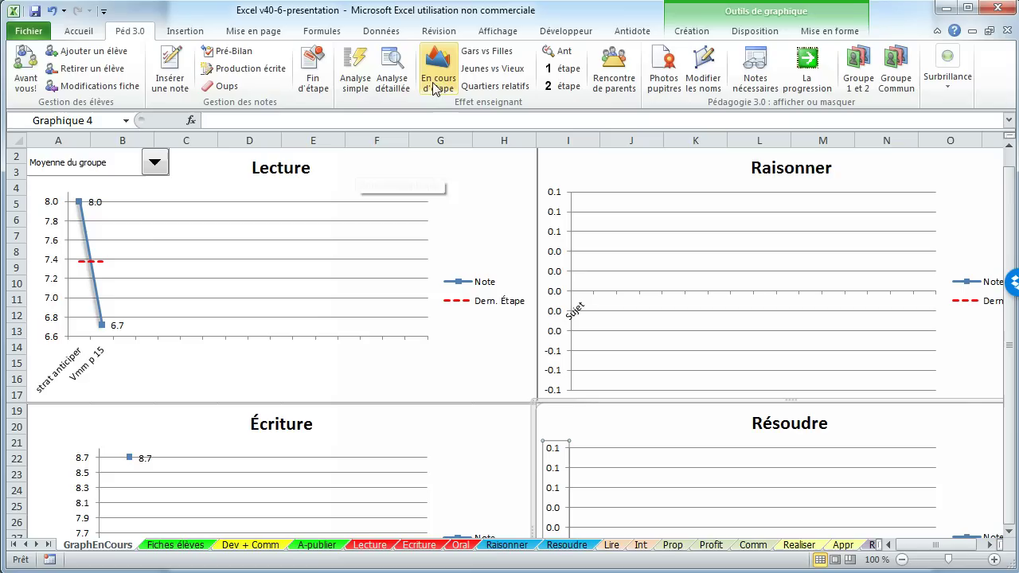
# Step: Switch the charts to Gars vs Filles, then bring up the other class workbook
pyautogui.click(487, 51)
pyautogui.click(349, 242)
pyautogui.click(117, 253)
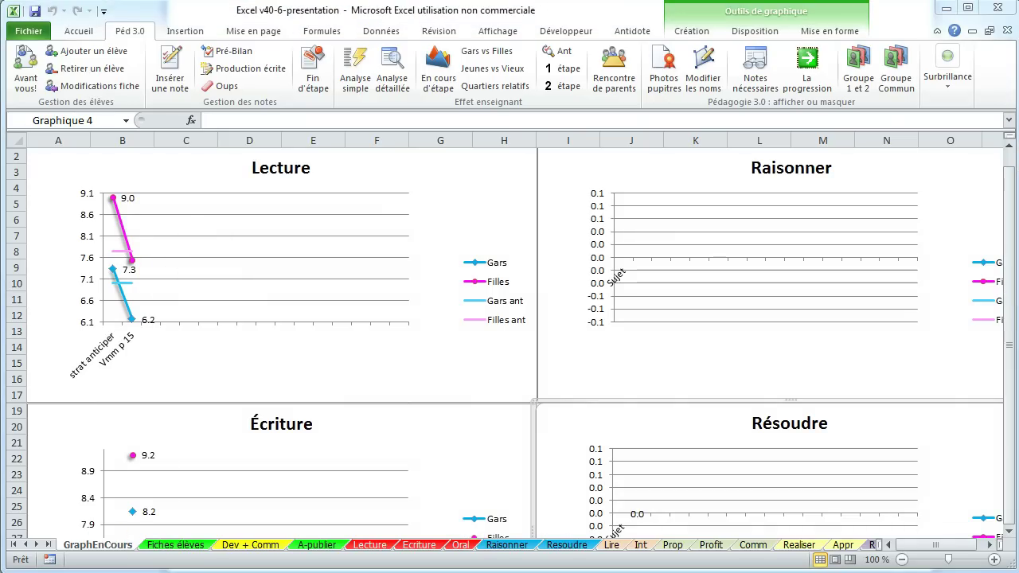
pyautogui.hotkey('alt', 'Tab')
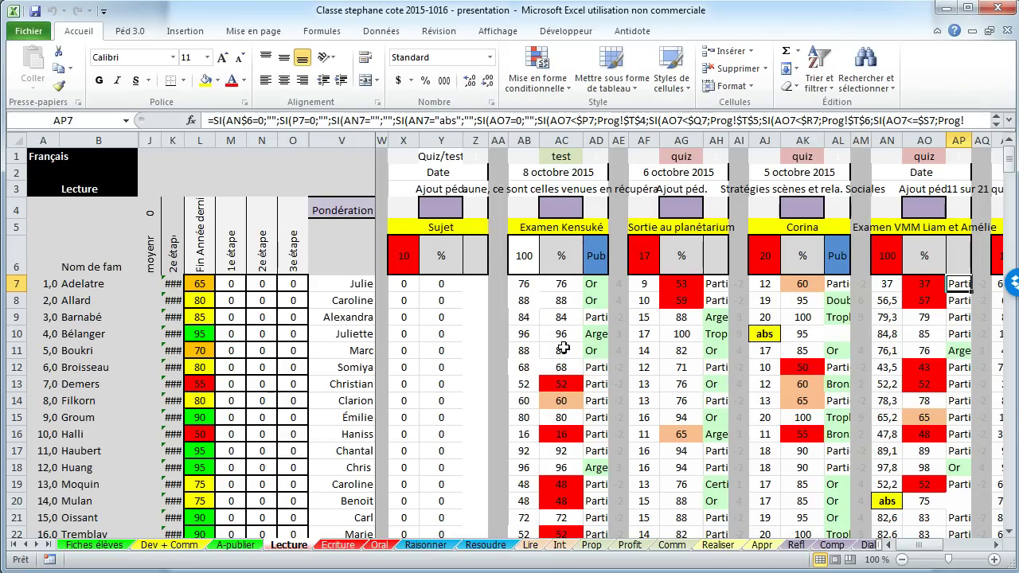
# Step: Build the En cours d'étape progress charts and view them for another student
pyautogui.scroll(-3, 564, 344)
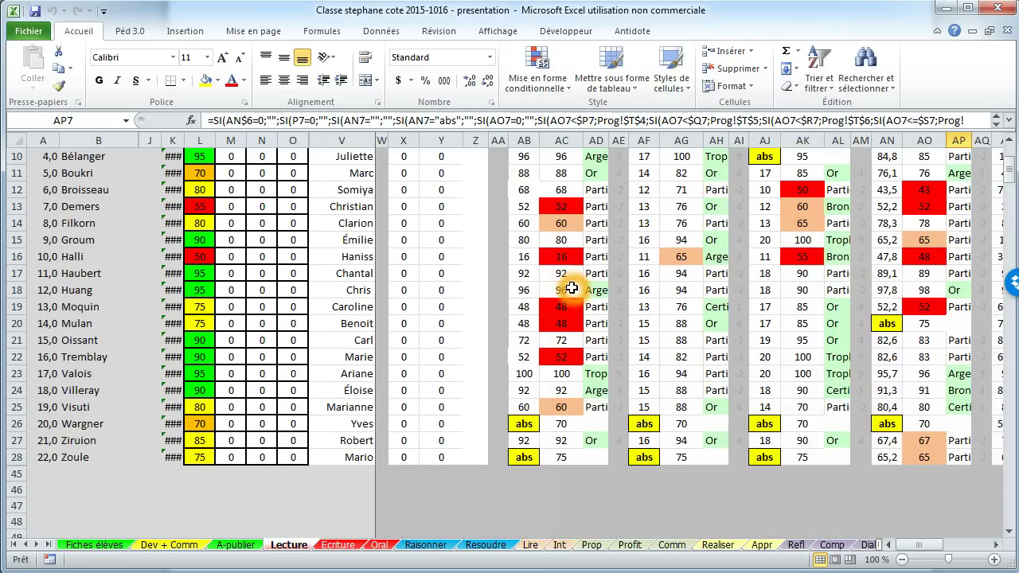
pyautogui.scroll(3, 571, 288)
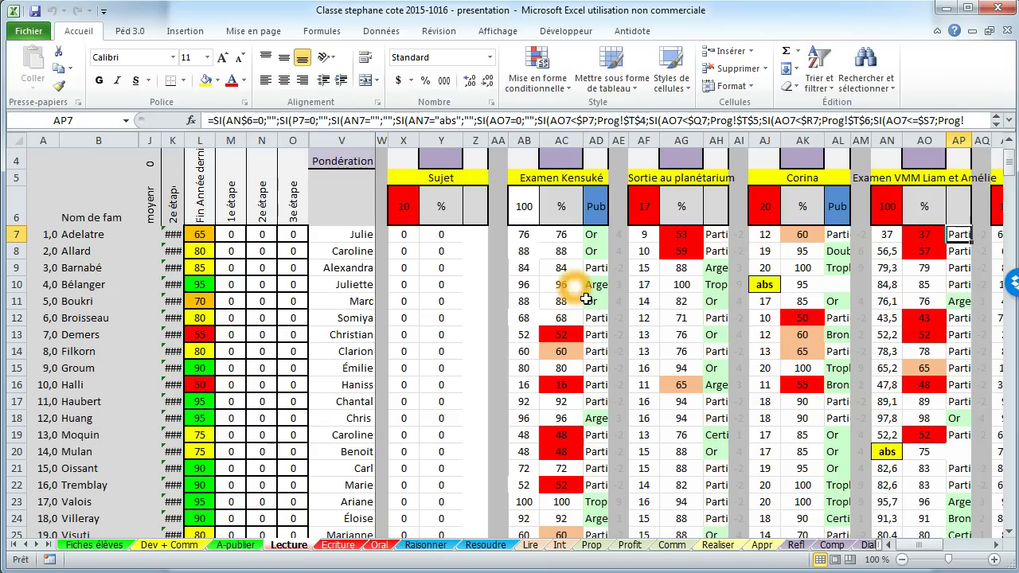
pyautogui.scroll(1, 557, 390)
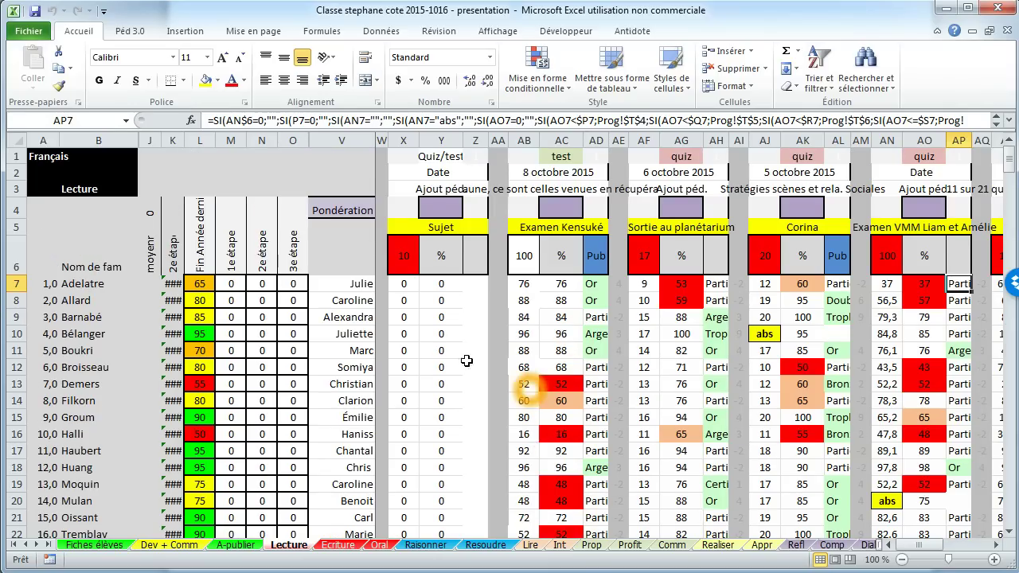
pyautogui.click(130, 28)
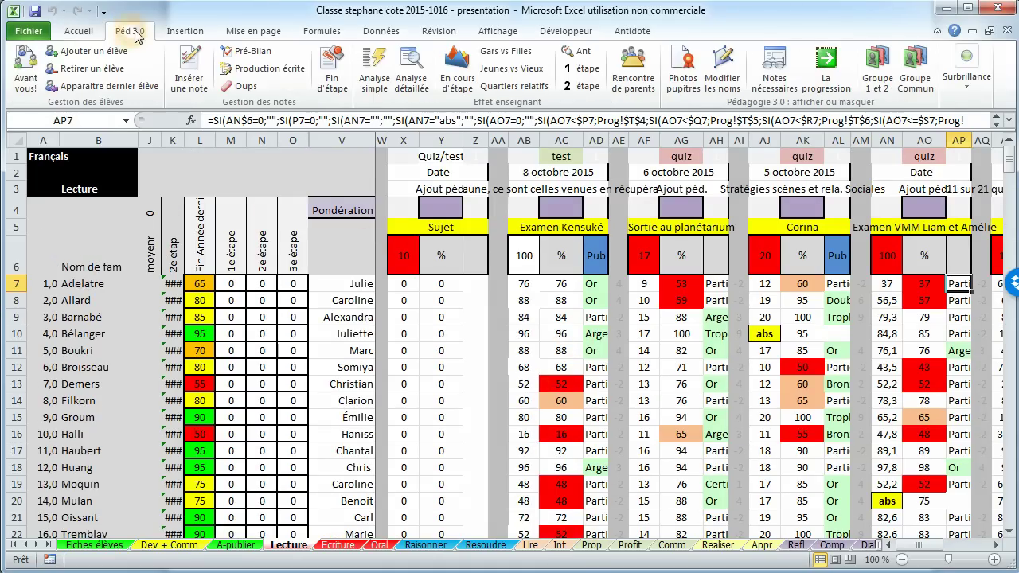
pyautogui.click(454, 70)
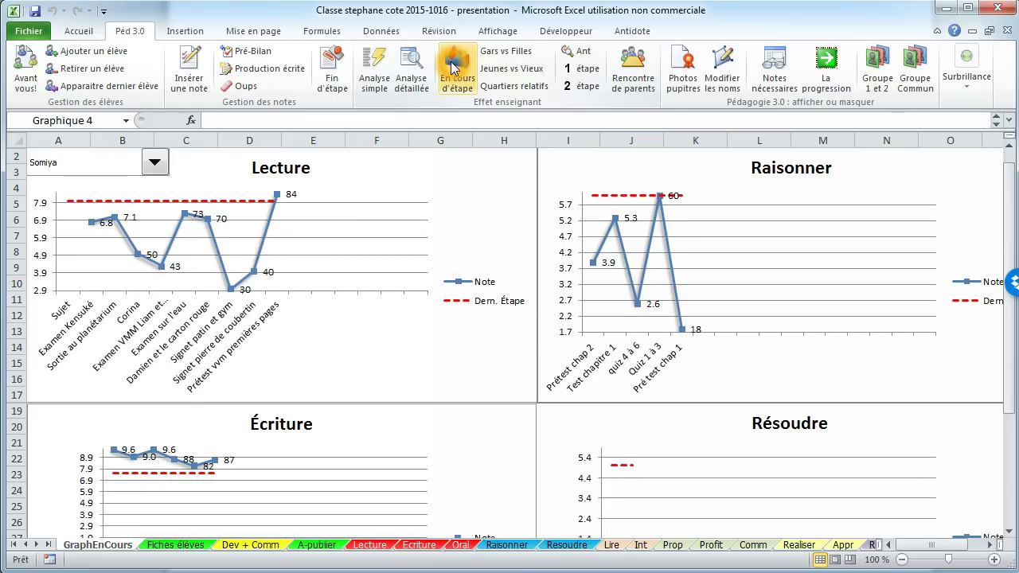
pyautogui.click(156, 163)
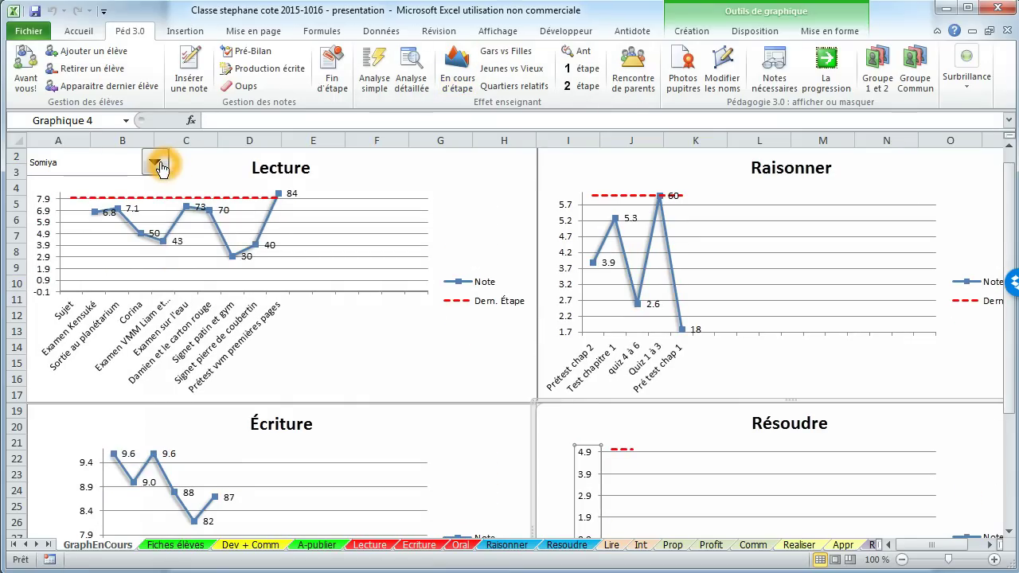
pyautogui.click(139, 192)
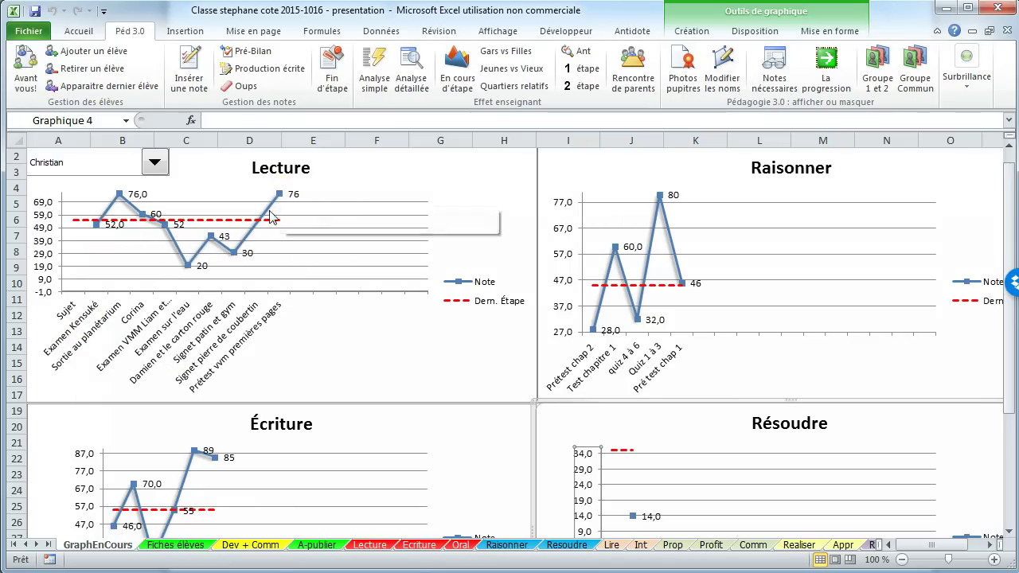
pyautogui.click(388, 243)
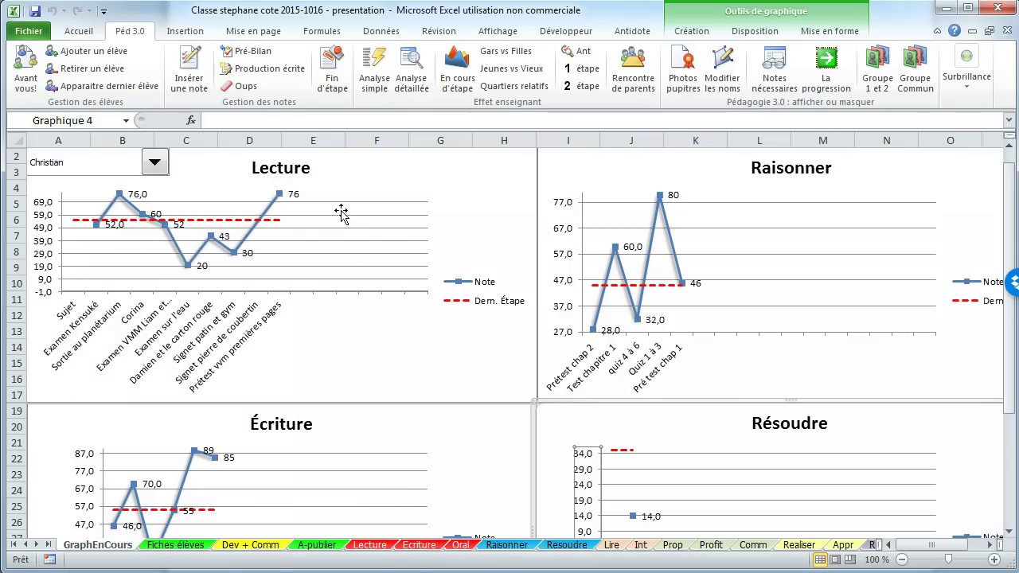
pyautogui.click(296, 330)
# Step: Show the charts for Moyenne du groupe and check the Raisonner 79,2 and Écriture 89,1 scores
pyautogui.click(155, 162)
pyautogui.click(164, 183)
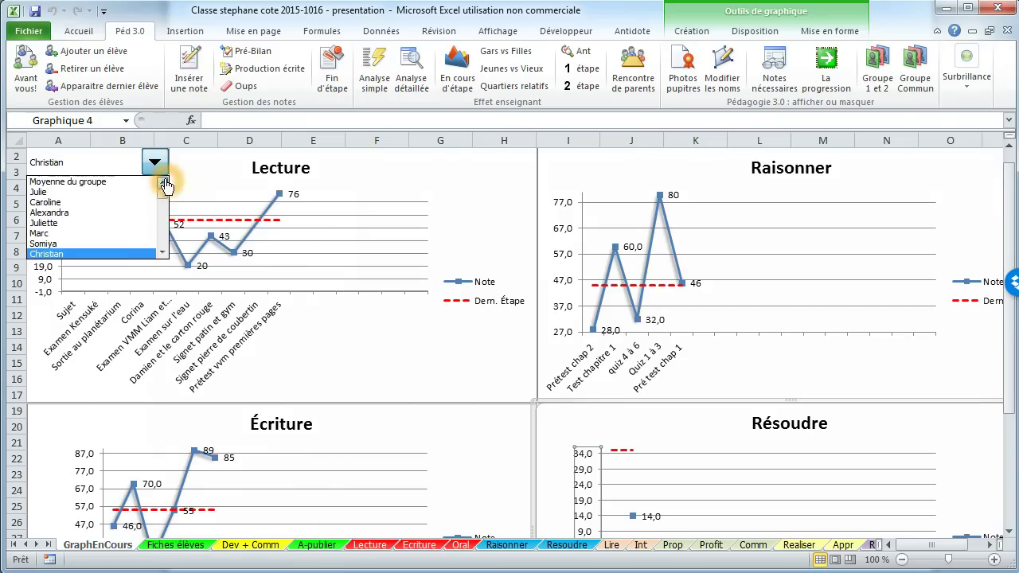
pyautogui.click(127, 183)
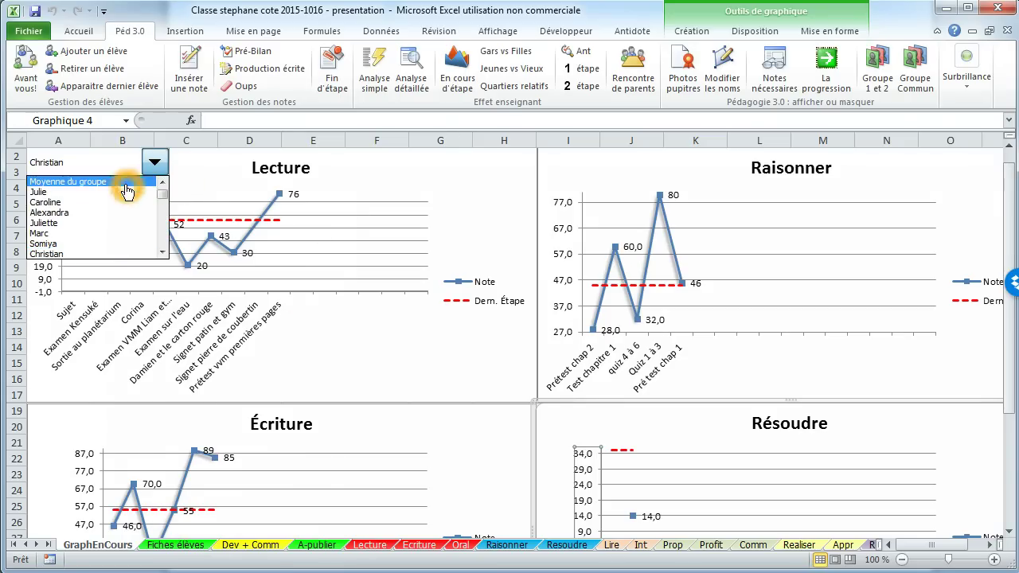
pyautogui.click(211, 168)
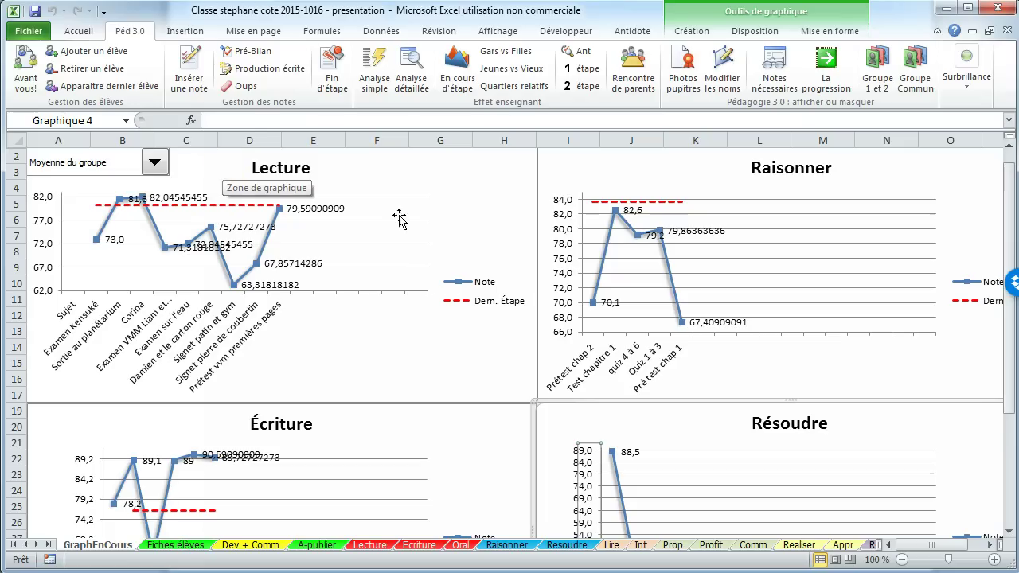
pyautogui.click(627, 231)
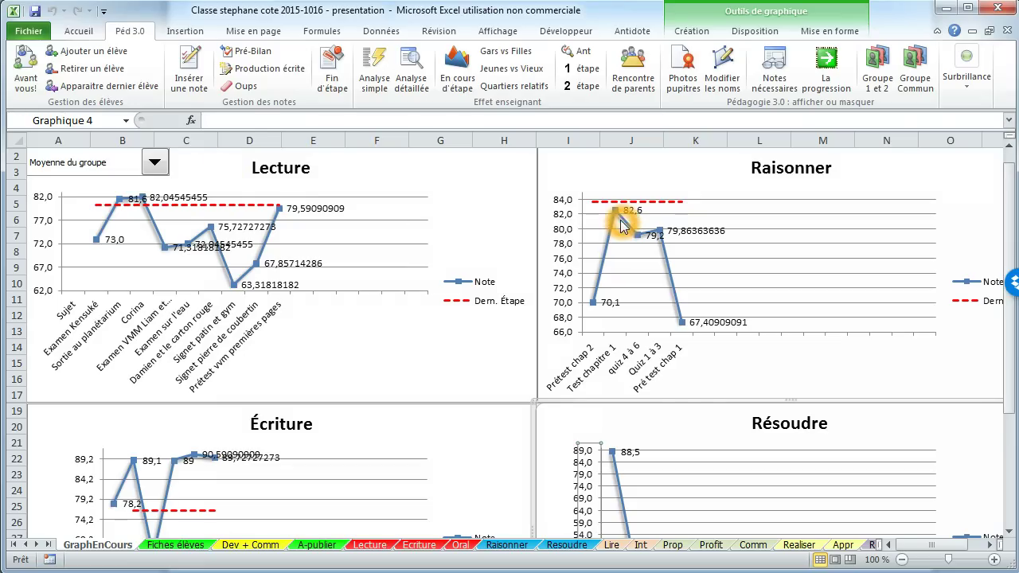
pyautogui.click(618, 204)
pyautogui.scroll(-1, 361, 456)
pyautogui.scroll(-1, 361, 456)
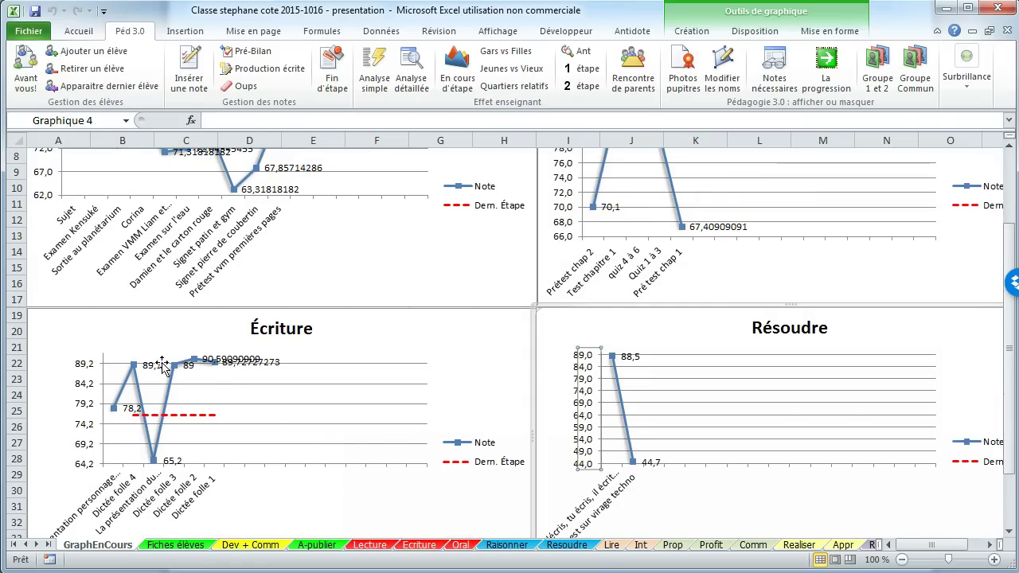
pyautogui.click(133, 365)
pyautogui.scroll(2, 318, 345)
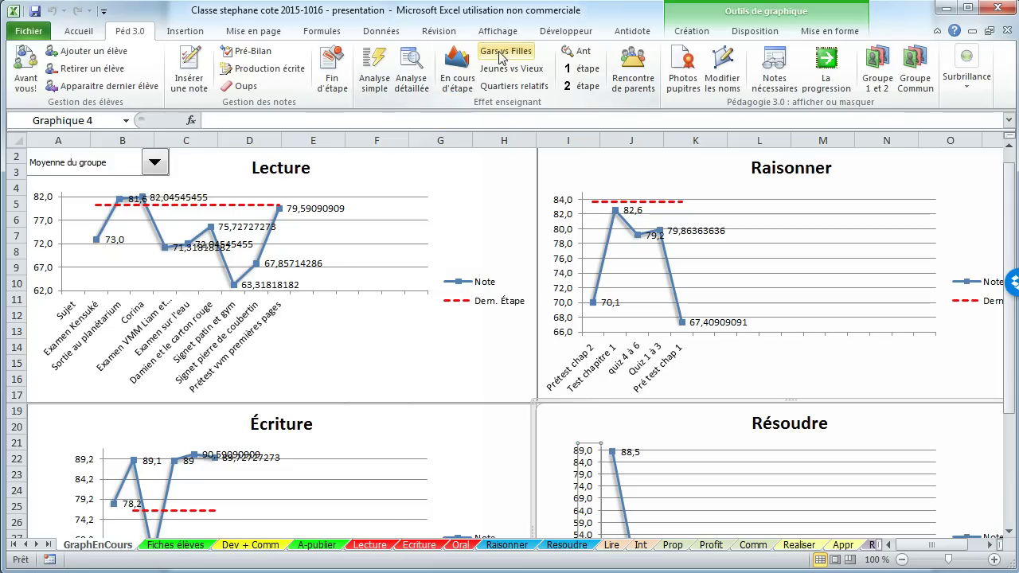
pyautogui.click(509, 88)
# Step: Request the relative quartiles comparison, then go back to the presentation workbook's Lecture sheet
pyautogui.click(482, 313)
pyautogui.click(192, 553)
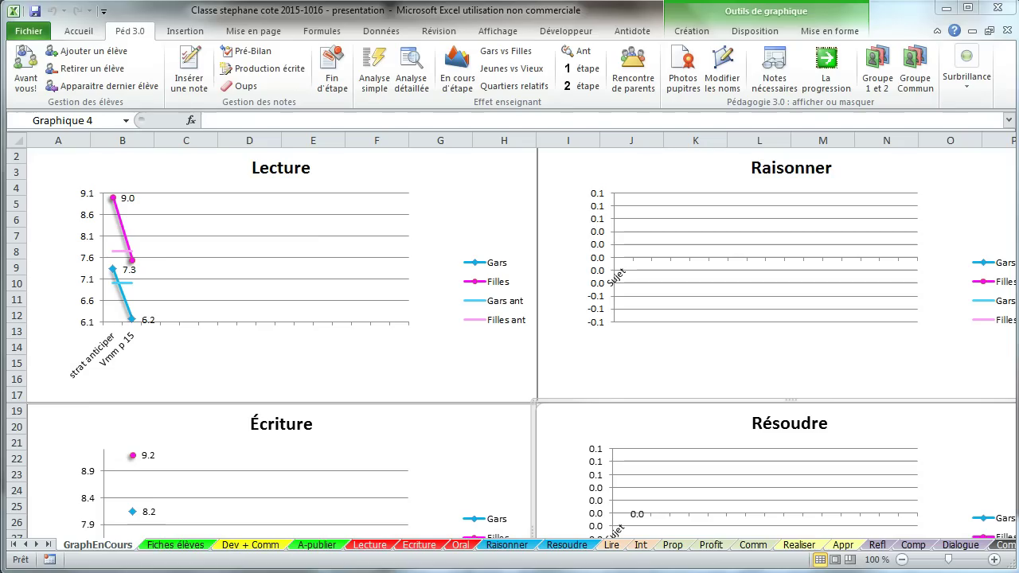
pyautogui.click(374, 546)
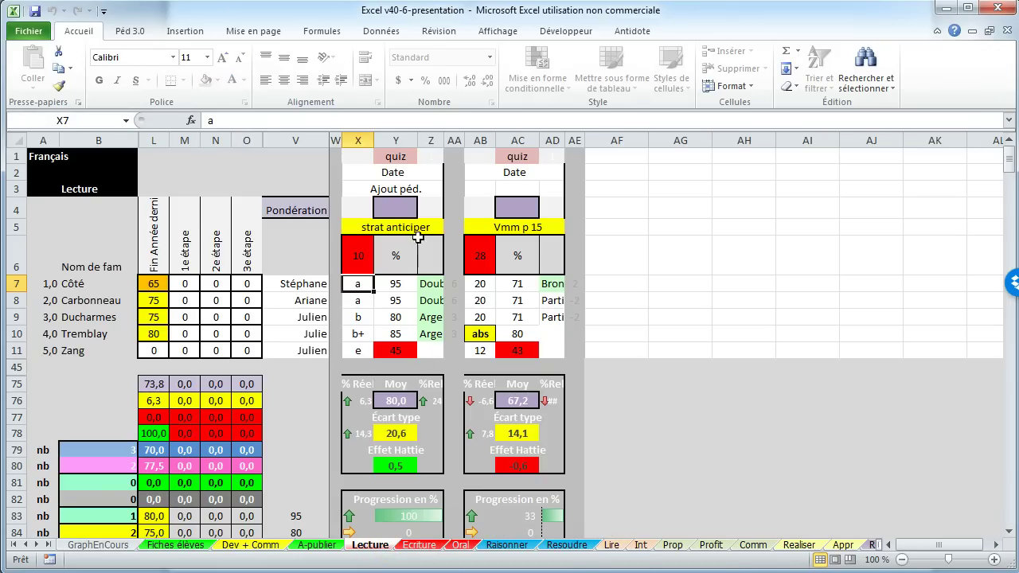
# Step: Set the strat anticiper weighting in Y4 to 10, then open the class workbook's Lecture sheet
pyautogui.click(404, 207)
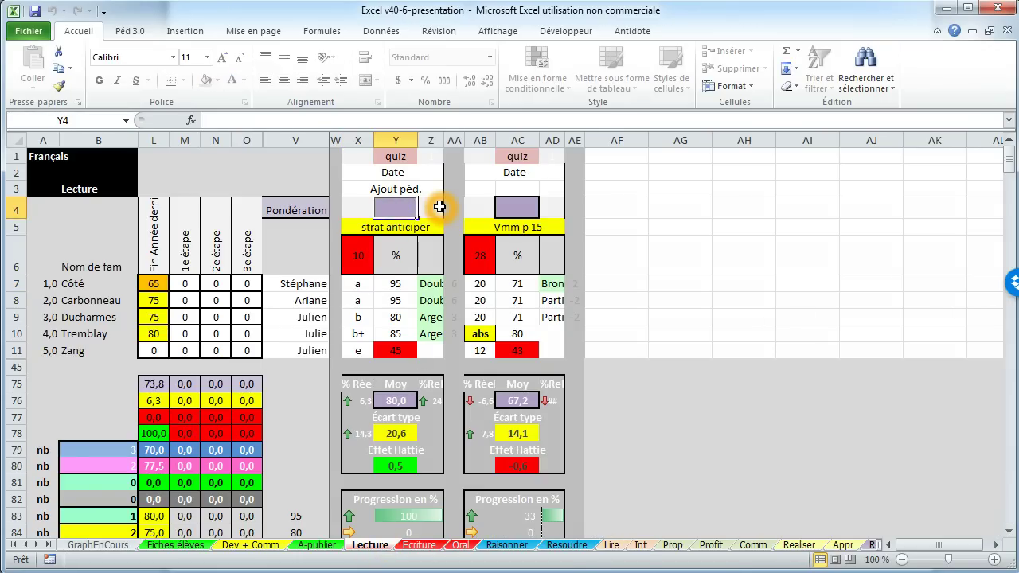
pyautogui.write('10')
pyautogui.press('Return')
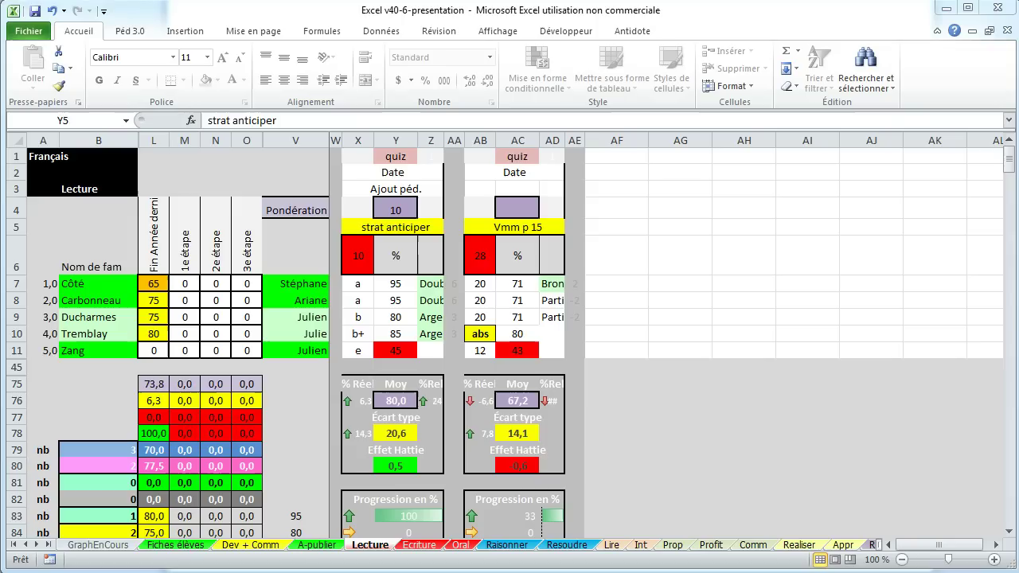
pyautogui.hotkey('ctrl', 'Tab')
pyautogui.click(383, 546)
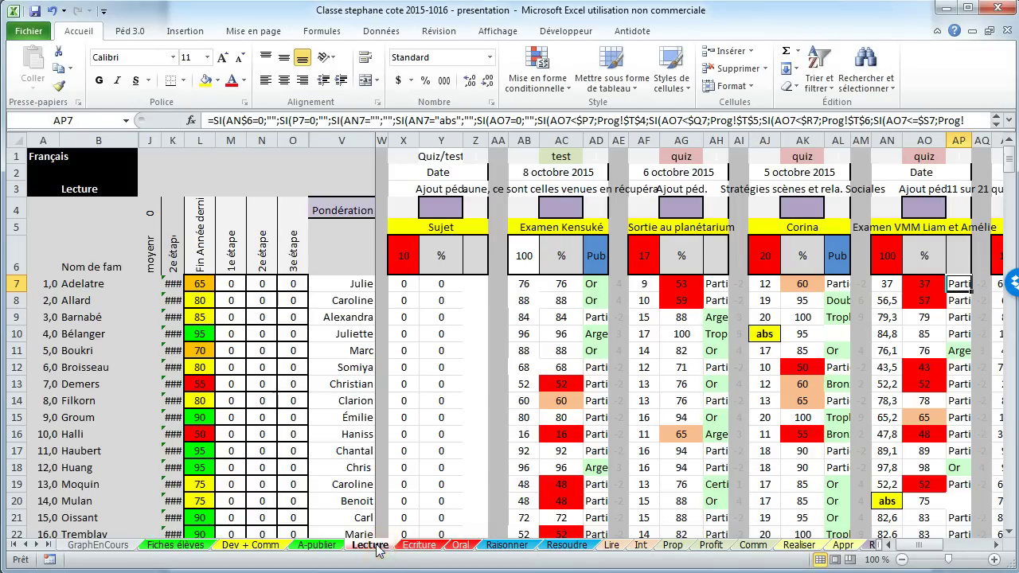
# Step: On Lecture, weight Examen Kensuké at 25 and Sortie au planétarium at 10
pyautogui.click(567, 202)
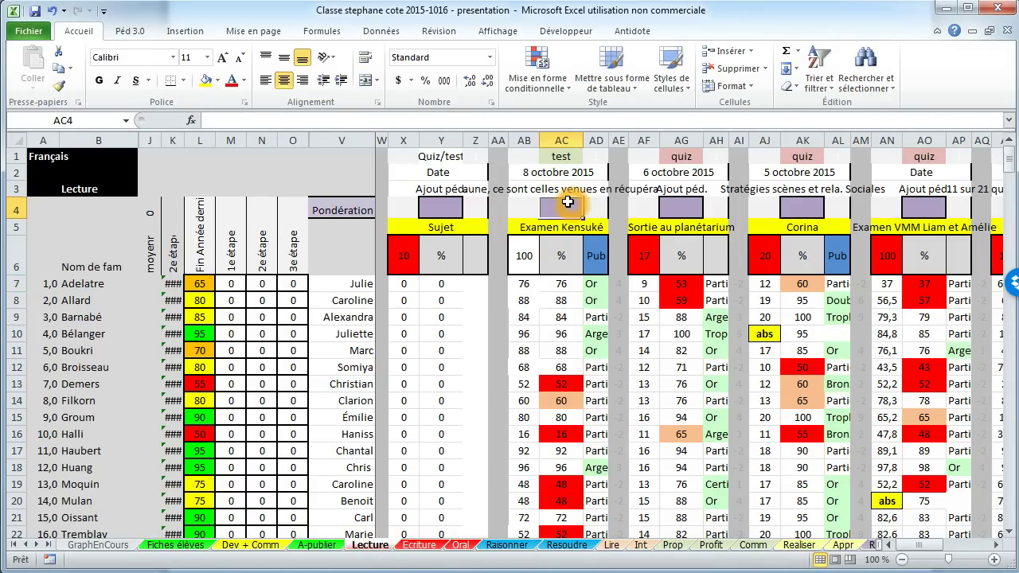
pyautogui.write('25')
pyautogui.press('Return')
pyautogui.click(693, 205)
pyautogui.write('10')
pyautogui.press('Return')
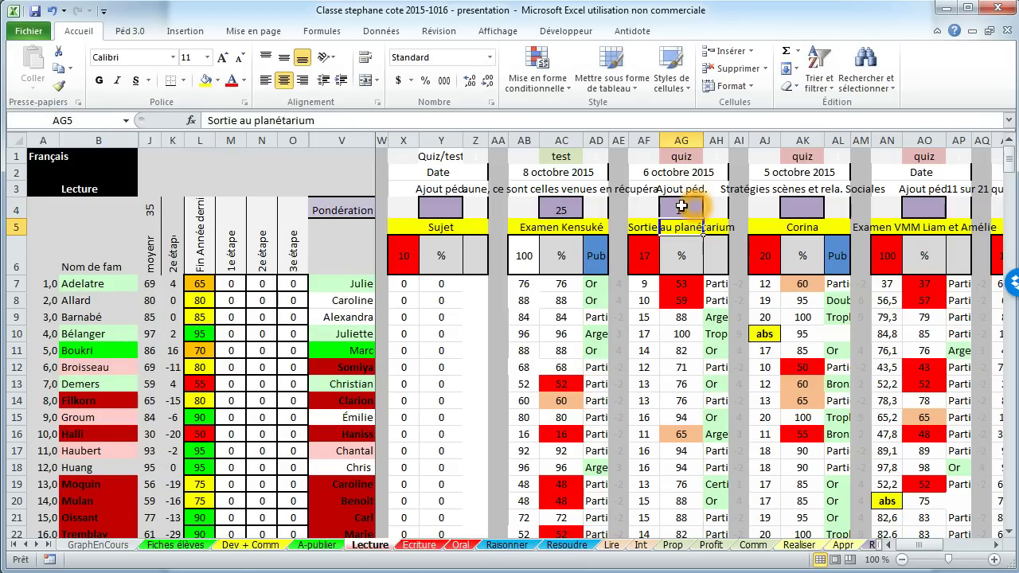
# Step: On Écriture, weight Dictée folle 4 at 10 and the first assessment in Y4 at 25
pyautogui.click(408, 546)
pyautogui.click(527, 208)
pyautogui.write('10')
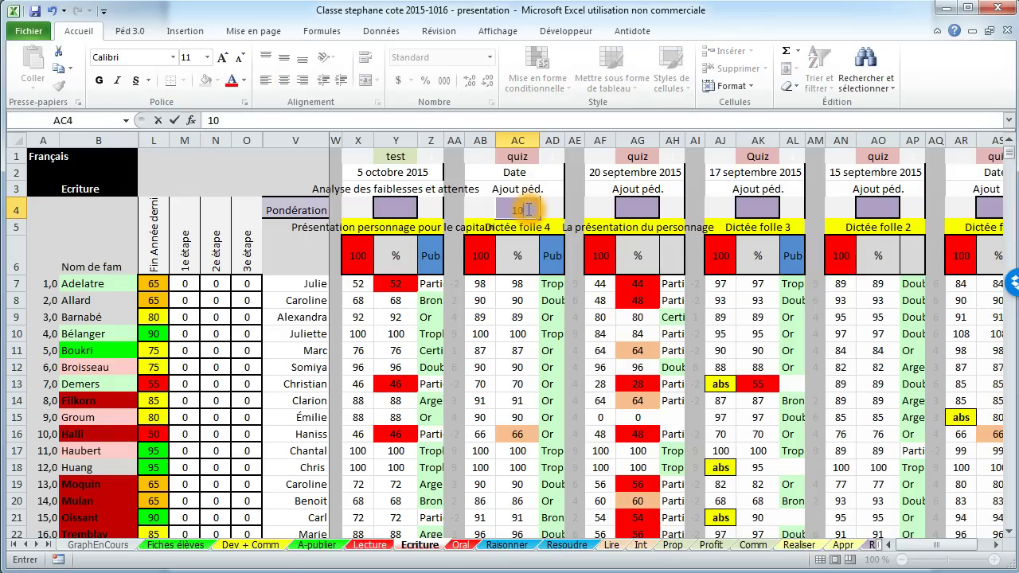
pyautogui.click(407, 204)
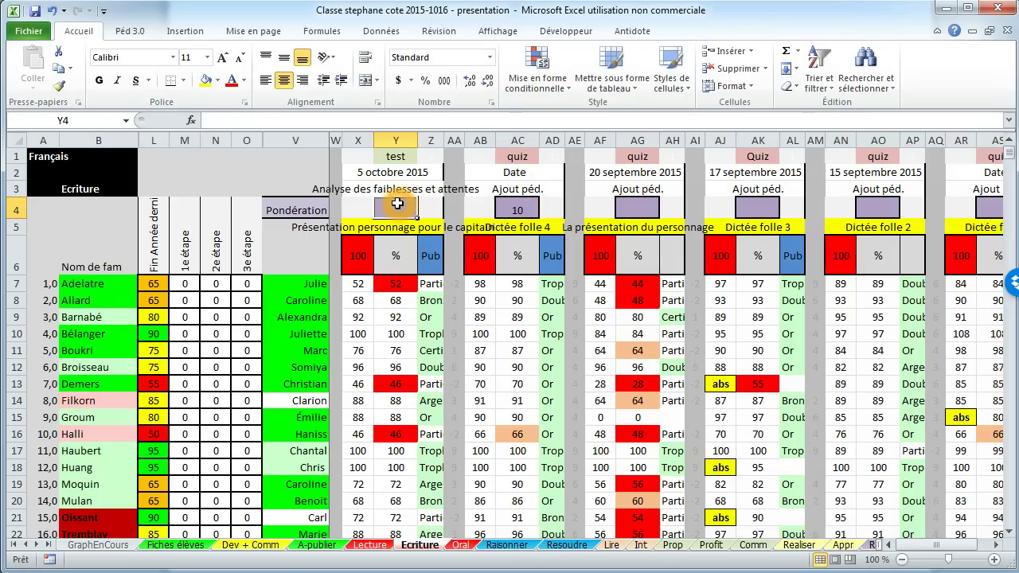
pyautogui.write('5')
pyautogui.click(519, 208)
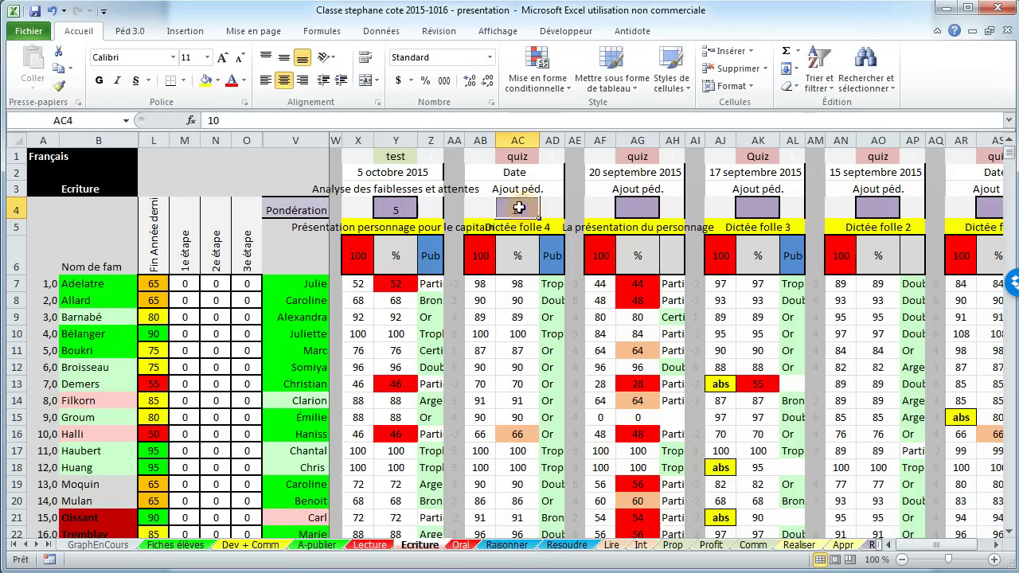
pyautogui.click(409, 209)
pyautogui.write('2')
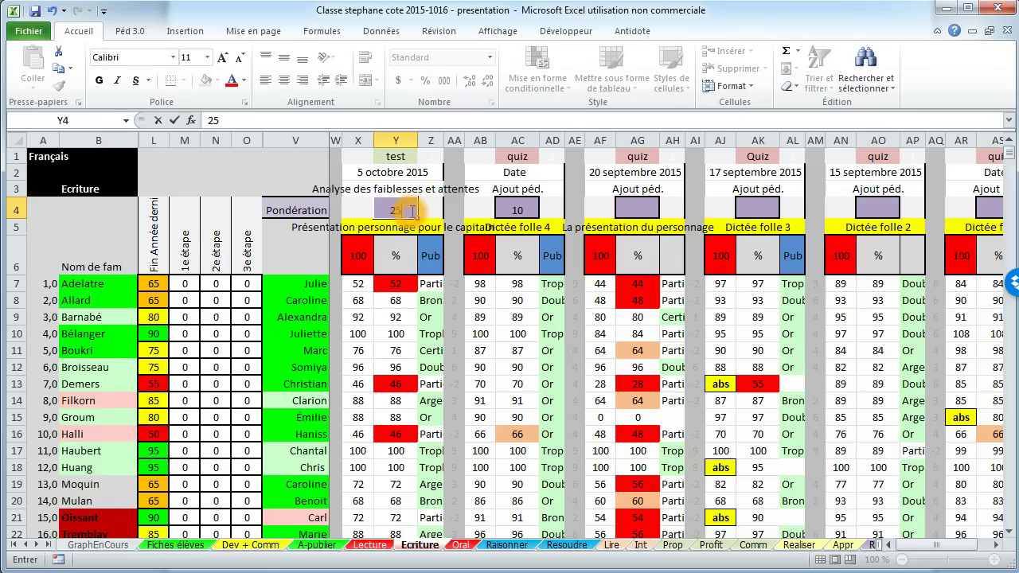
pyautogui.press('Return')
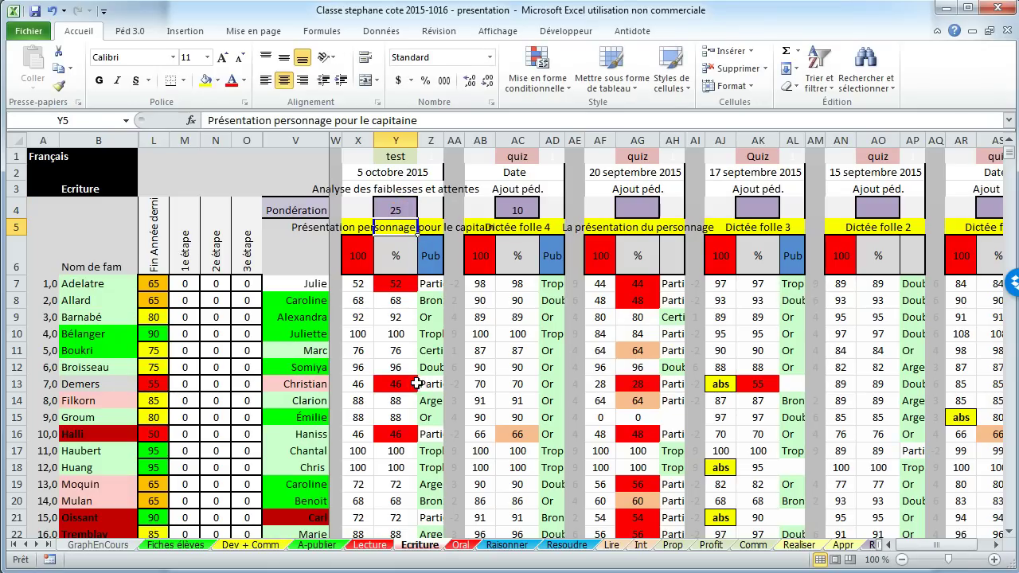
# Step: Look over the Écriture sheet, then move on to the Raisonner sheet
pyautogui.click(417, 384)
pyautogui.click(313, 285)
pyautogui.click(317, 348)
pyautogui.click(316, 301)
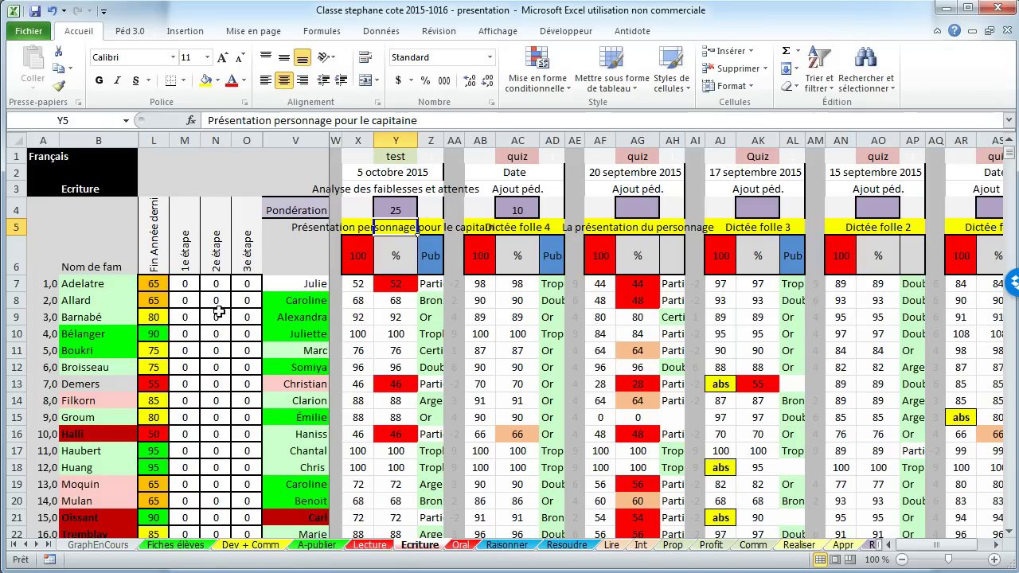
pyautogui.click(108, 299)
pyautogui.click(95, 300)
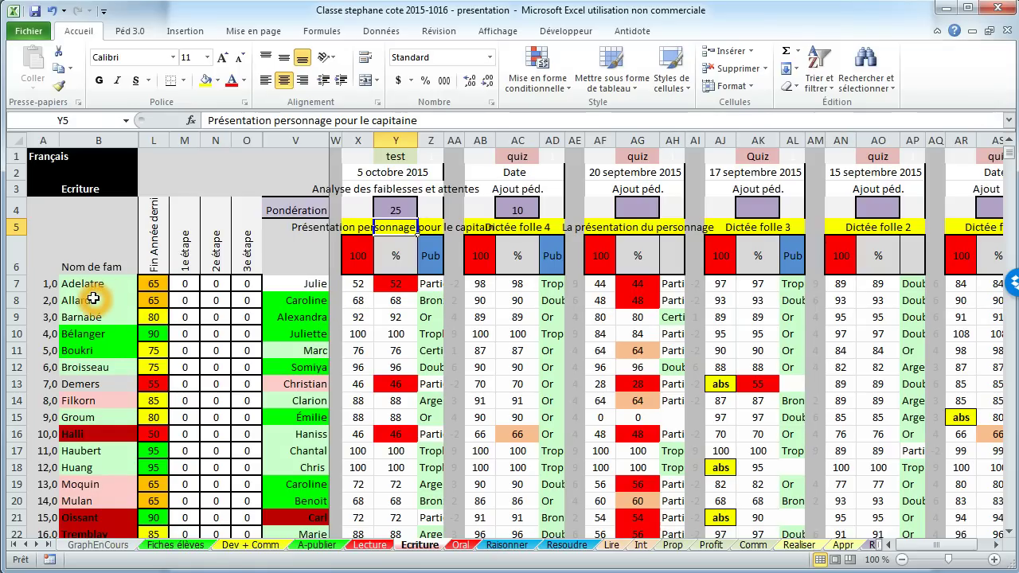
pyautogui.click(498, 546)
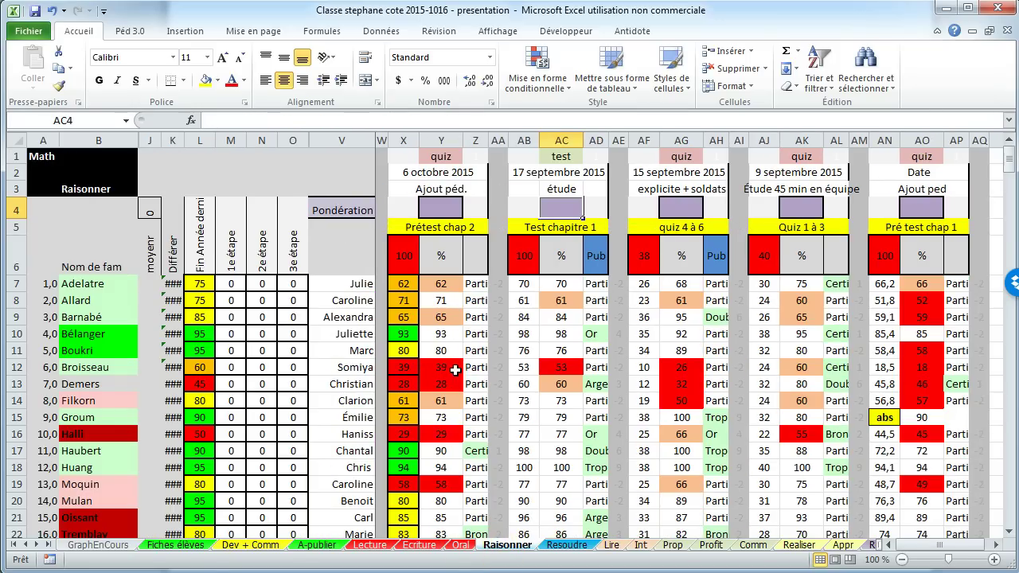
# Step: Weight Test chapitre 1 at 25 in AC4 on Raisonner, then return to Lecture
pyautogui.click(447, 210)
pyautogui.click(552, 207)
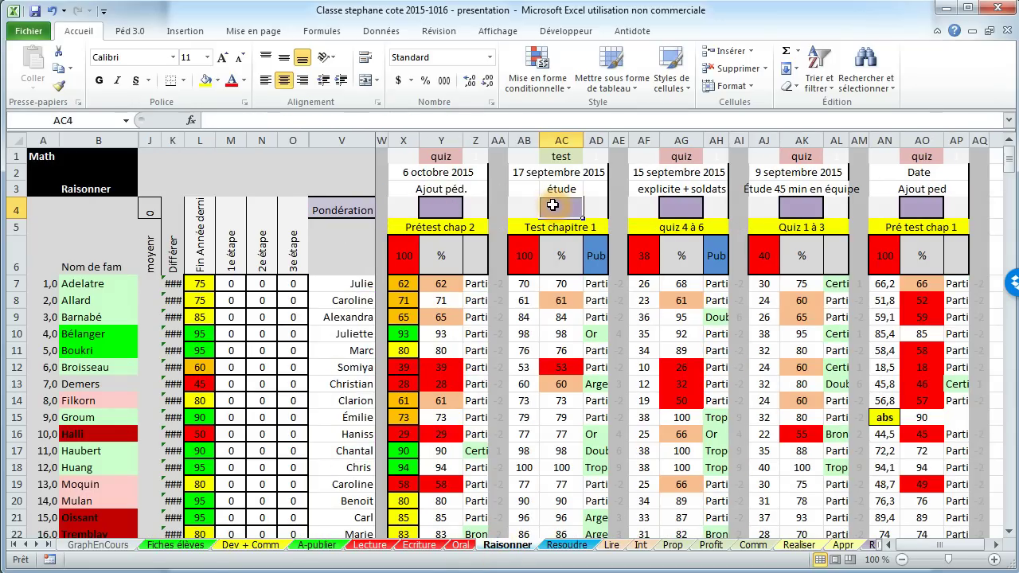
pyautogui.write('25')
pyautogui.press('Return')
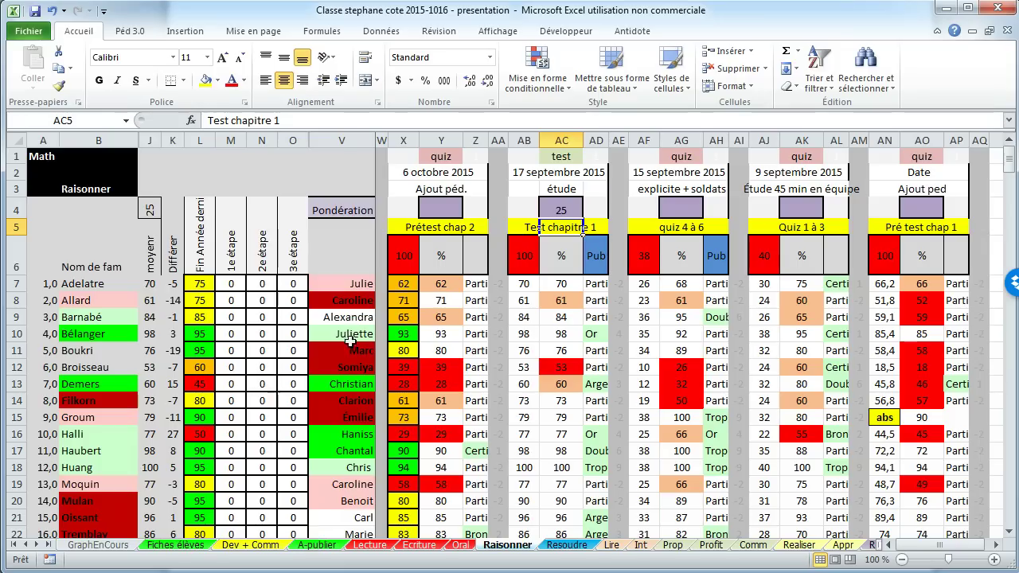
pyautogui.click(364, 317)
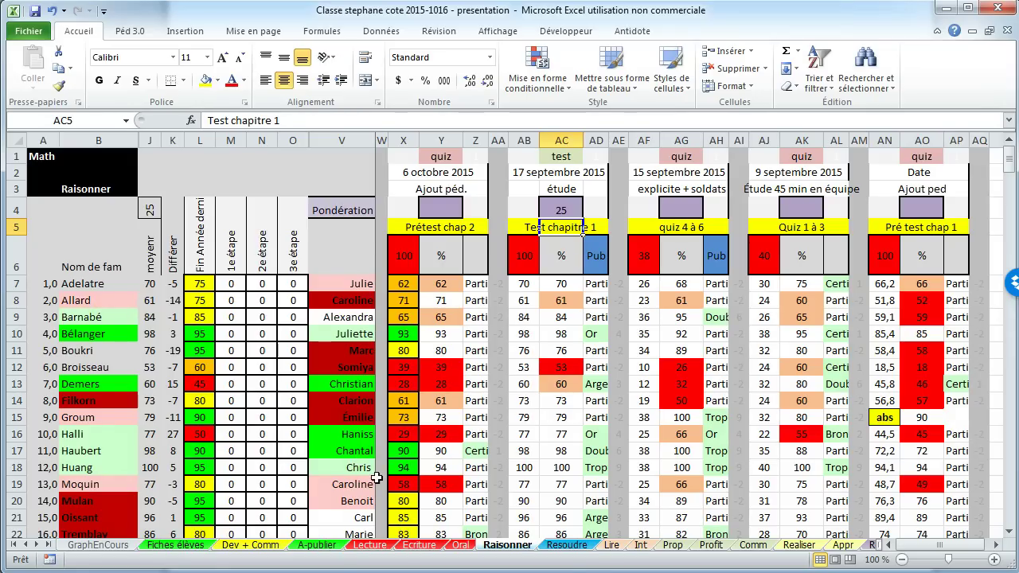
pyautogui.click(390, 546)
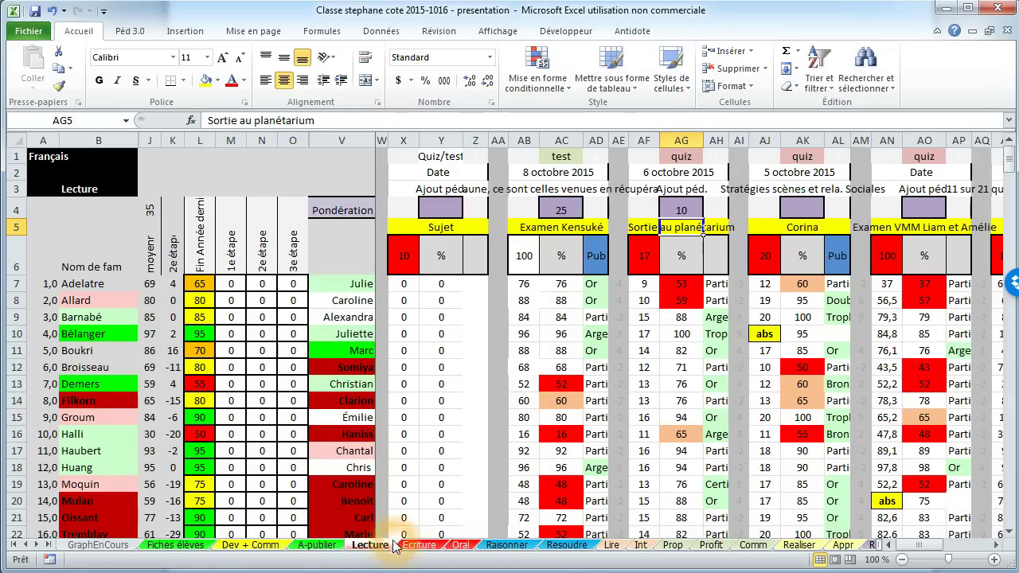
# Step: Run Péd 3.0 Fin d'étape on Lecture and set the first student's judged grade to 75
pyautogui.click(130, 30)
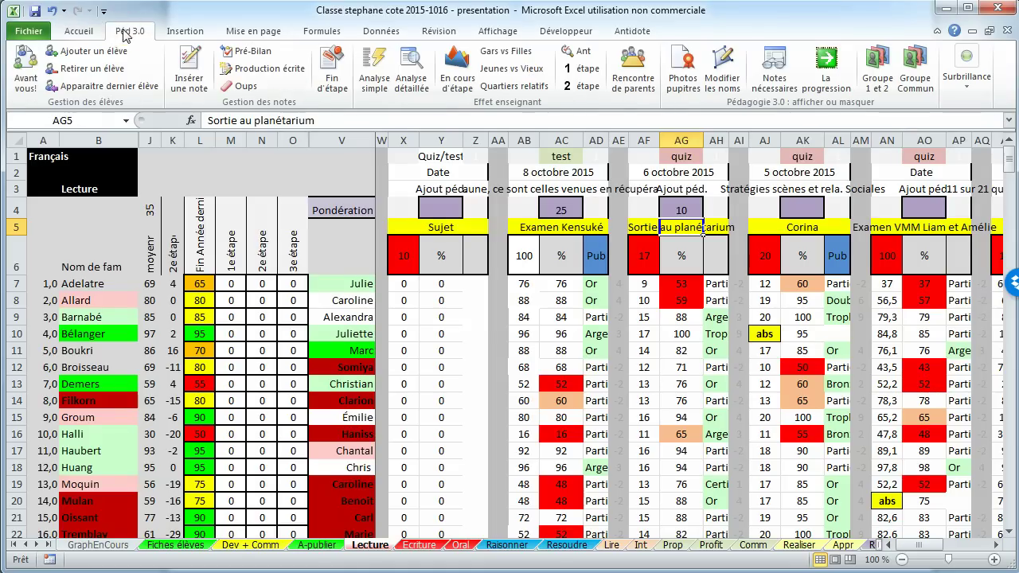
pyautogui.click(333, 65)
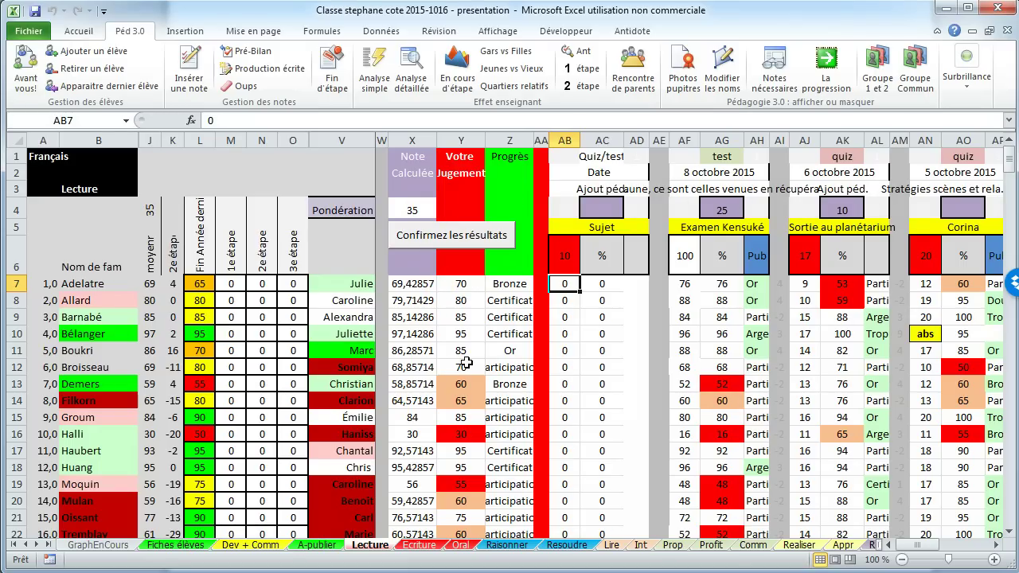
pyautogui.click(462, 285)
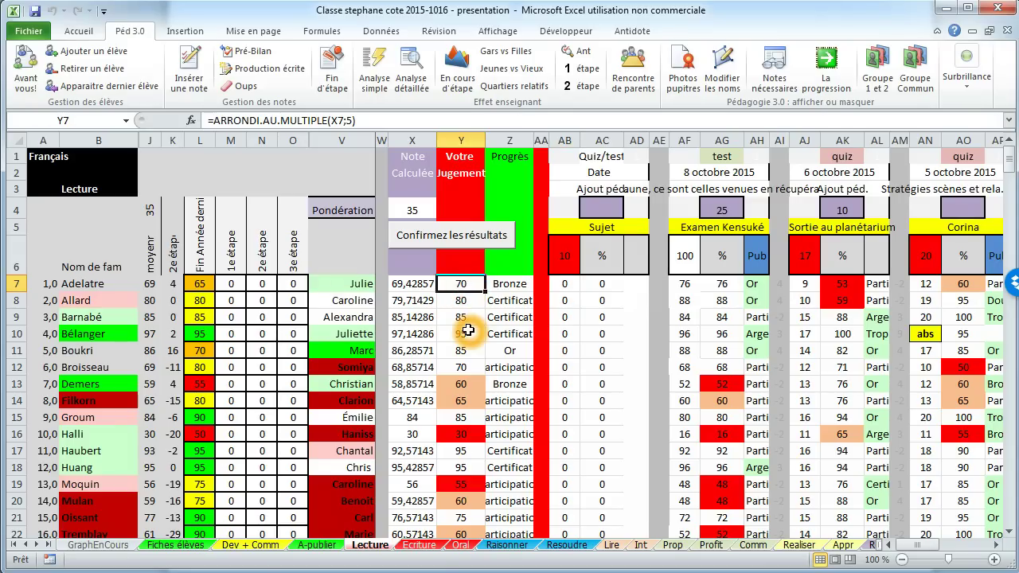
pyautogui.write('7')
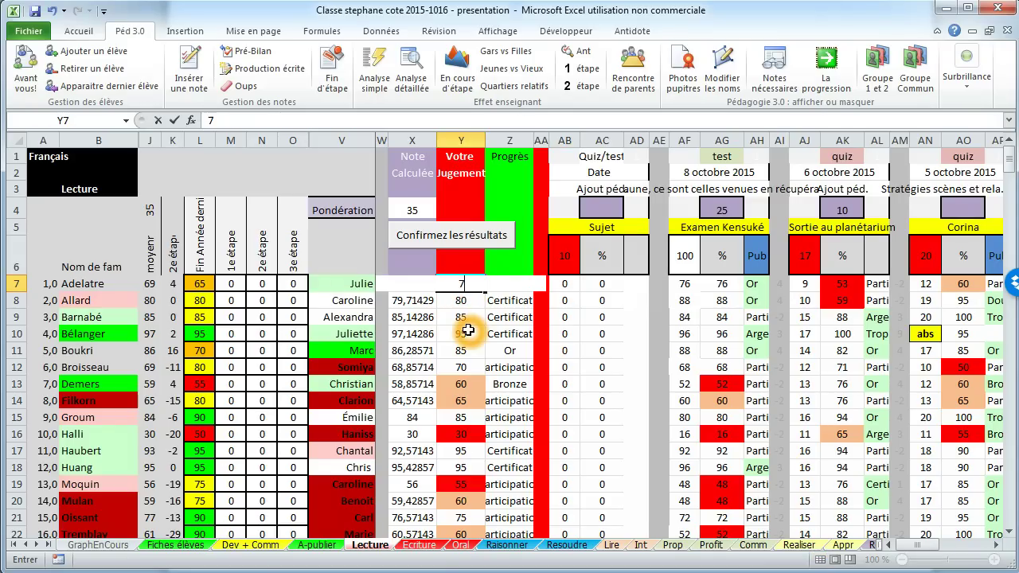
# Step: Confirm and transfer the term results, then open the Rencontre de parents charts
pyautogui.click(458, 239)
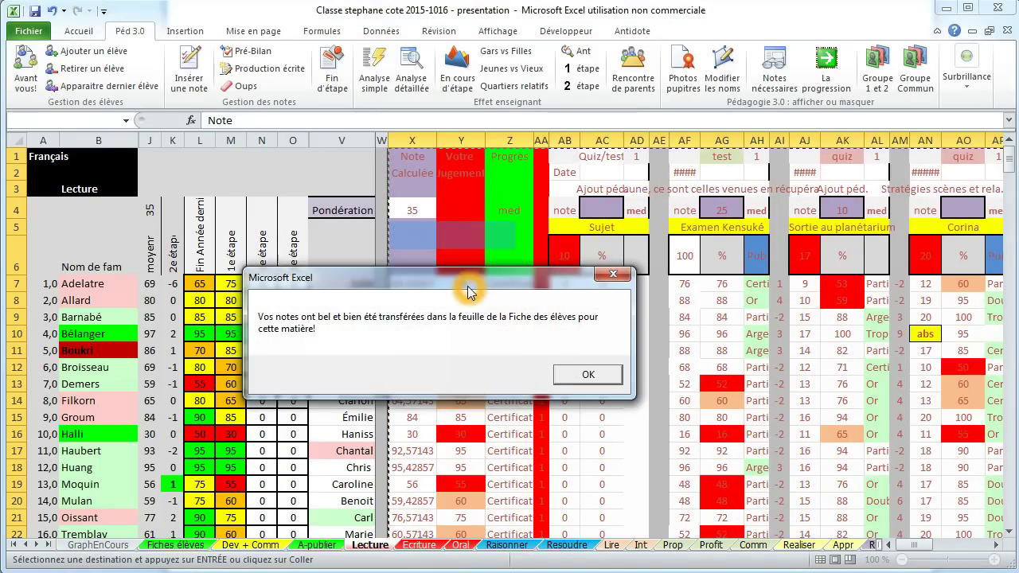
pyautogui.click(577, 378)
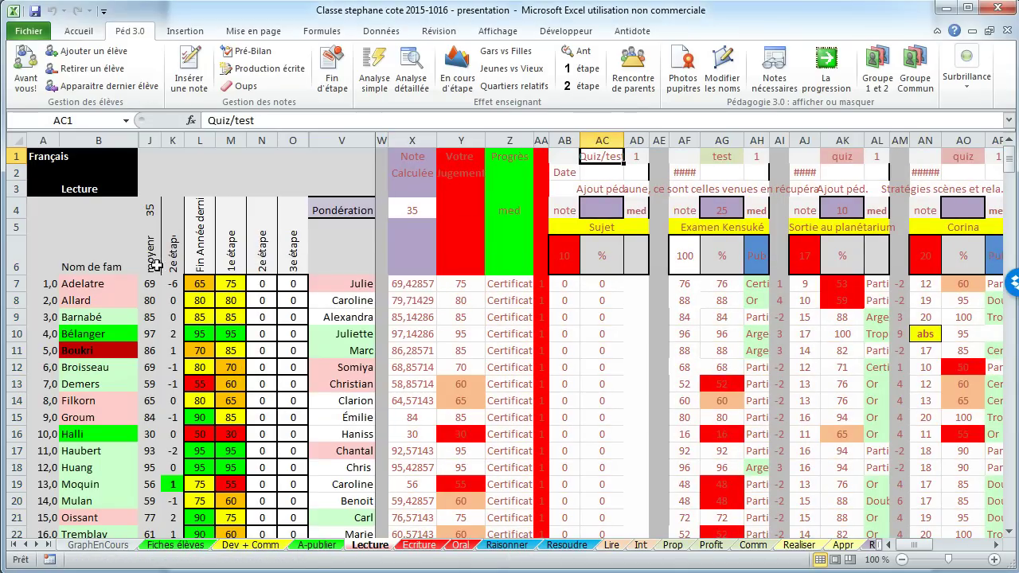
pyautogui.click(231, 290)
pyautogui.click(637, 79)
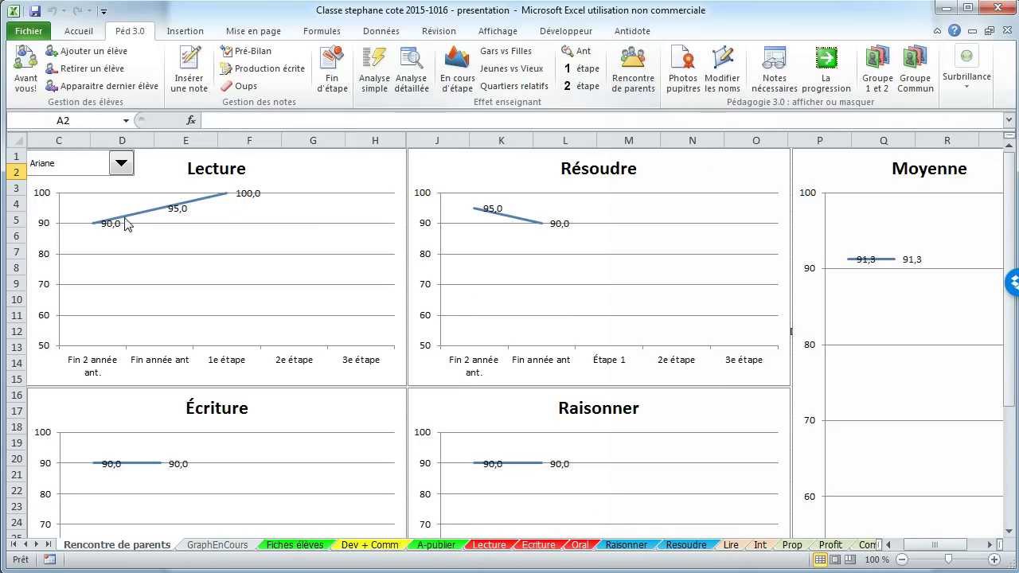
# Step: Pick another student from the combo box to update the Rencontre de parents charts
pyautogui.click(121, 162)
pyautogui.click(104, 192)
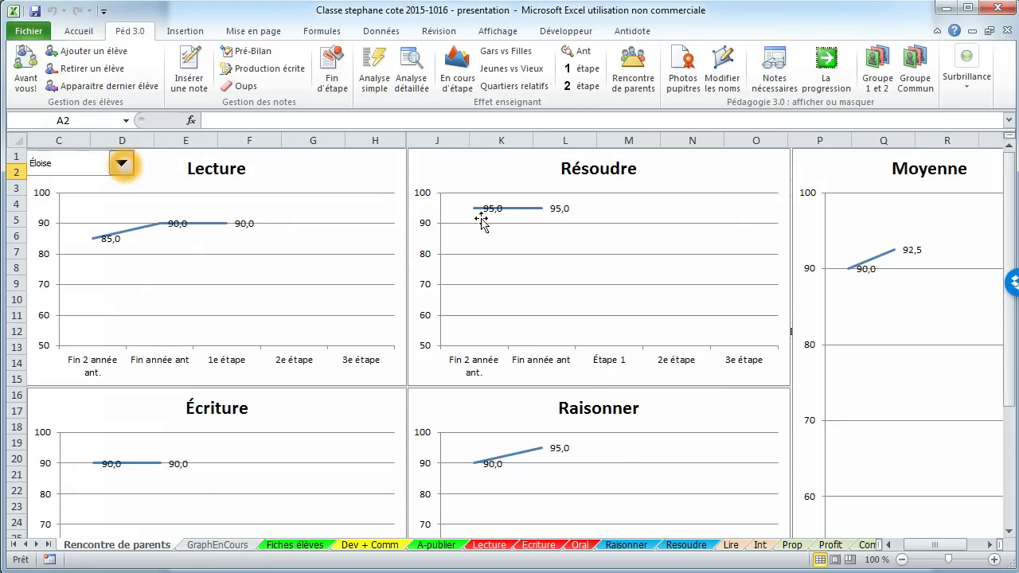
pyautogui.click(899, 333)
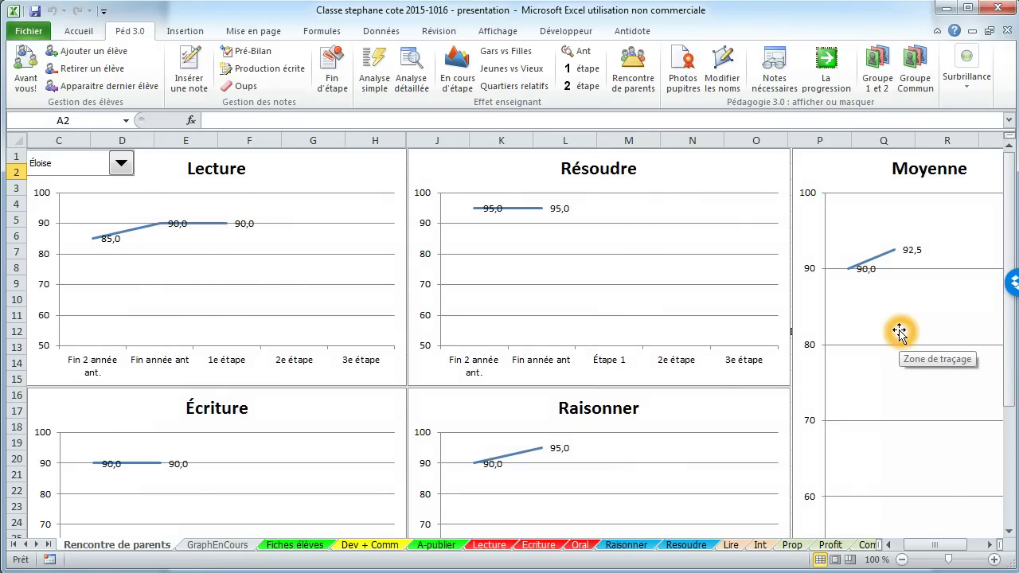
pyautogui.click(900, 333)
pyautogui.click(315, 334)
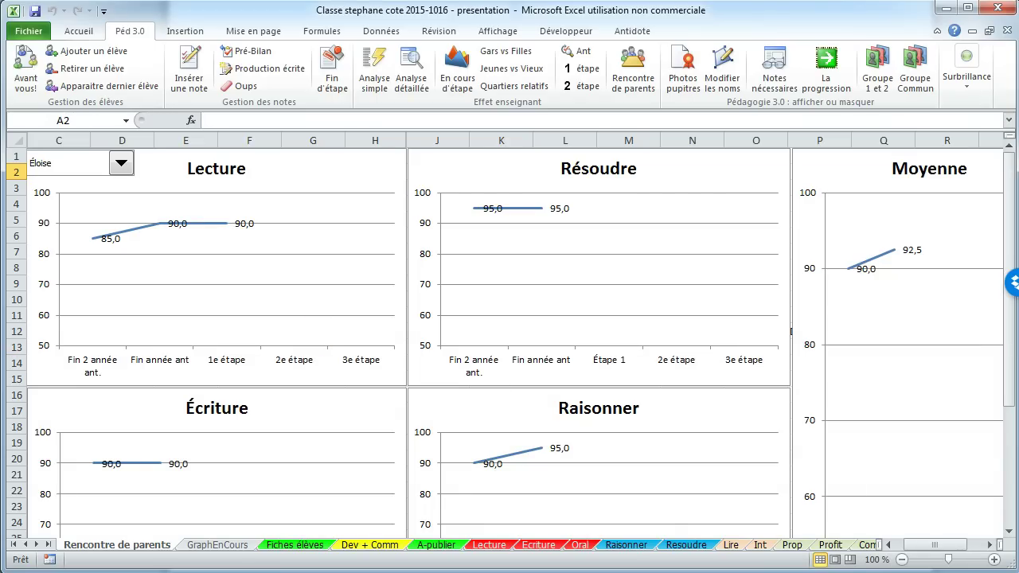